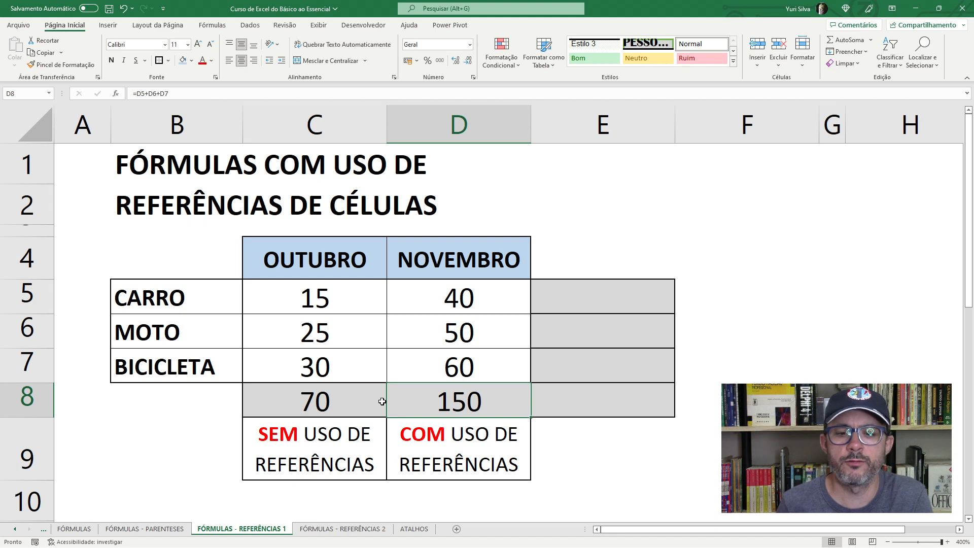
- Examine the November values in D5:D7 and the formula in D8 that totals them
{"action": "left_click", "coordinate": [453, 367]}
{"action": "left_click", "coordinate": [456, 403]}
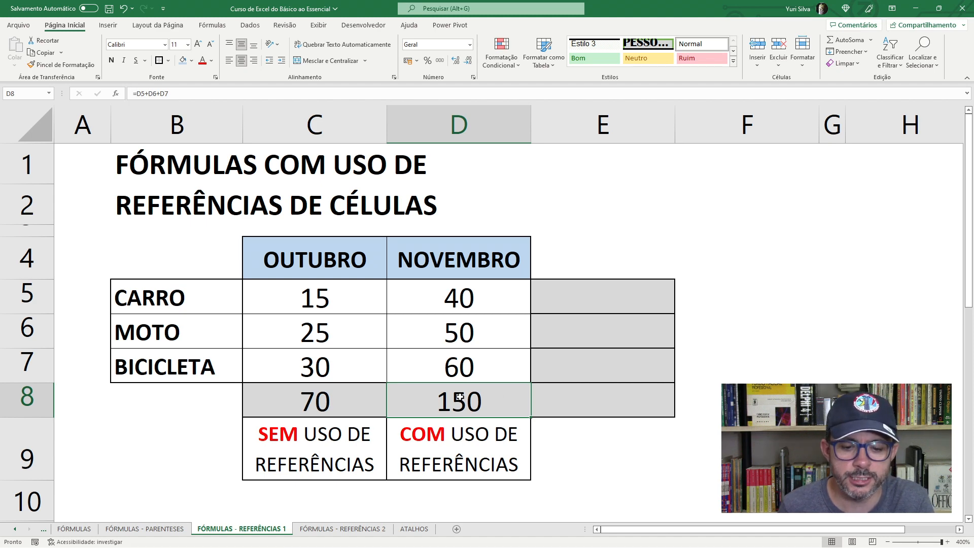
{"action": "left_click", "coordinate": [442, 303]}
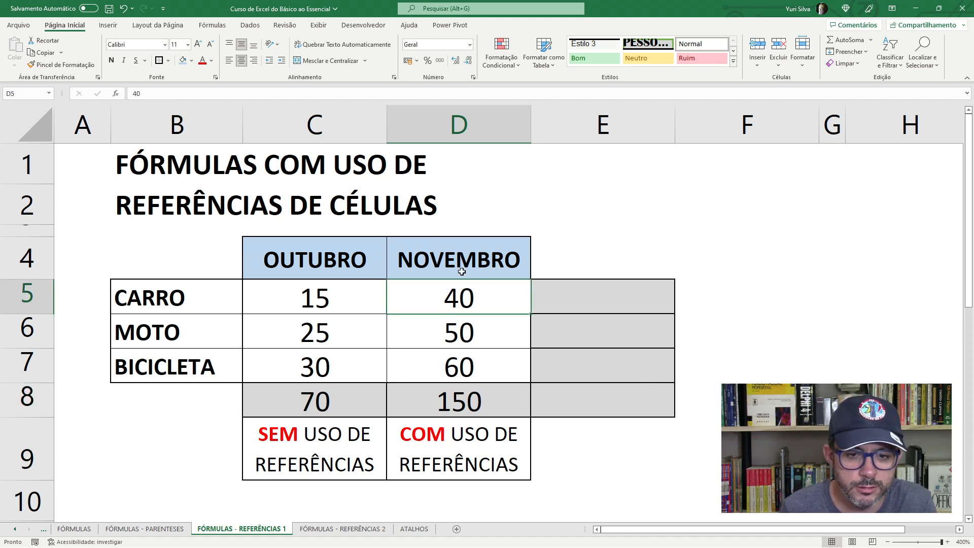
{"action": "left_click", "coordinate": [442, 338]}
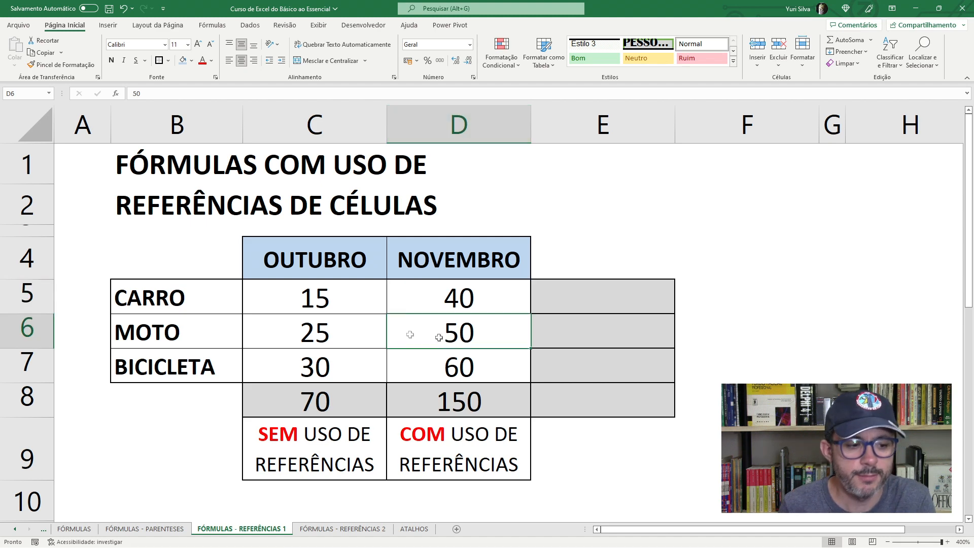
{"action": "left_click", "coordinate": [472, 369]}
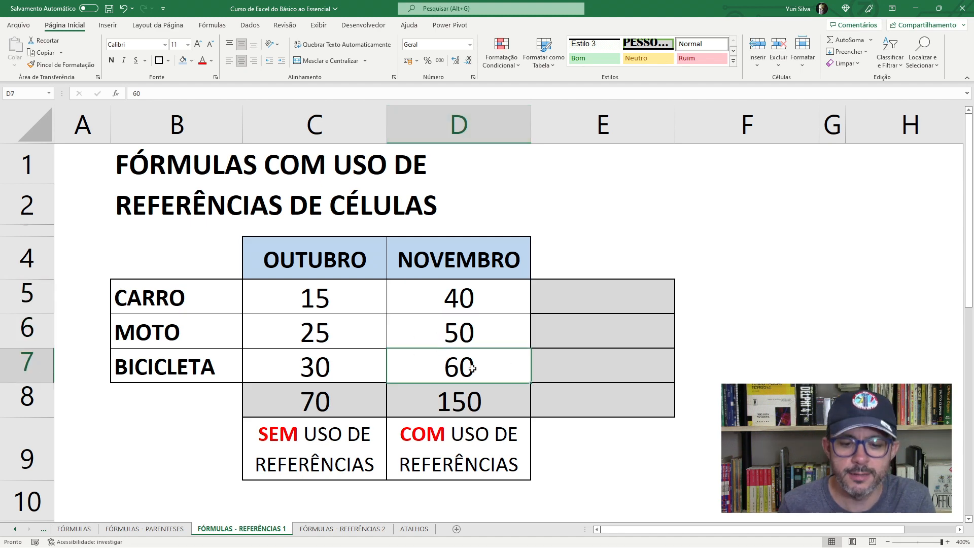
{"action": "left_click", "coordinate": [470, 397]}
{"action": "left_click", "coordinate": [464, 296]}
{"action": "left_click_drag", "start_coordinate": [464, 296], "coordinate": [467, 369]}
{"action": "left_click", "coordinate": [467, 396]}
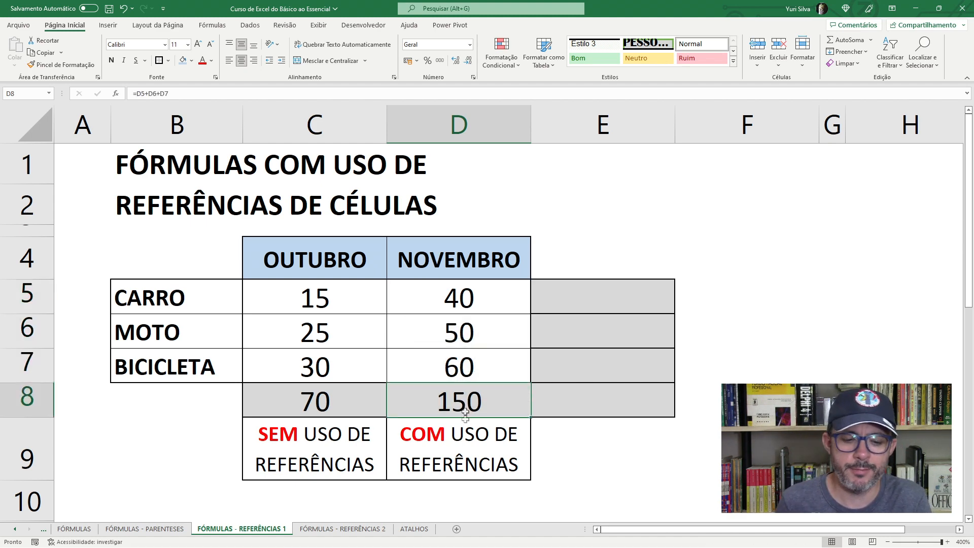
- Set the November value for MOTO in D6 to 150 and check the total in D8
{"action": "left_click", "coordinate": [465, 333]}
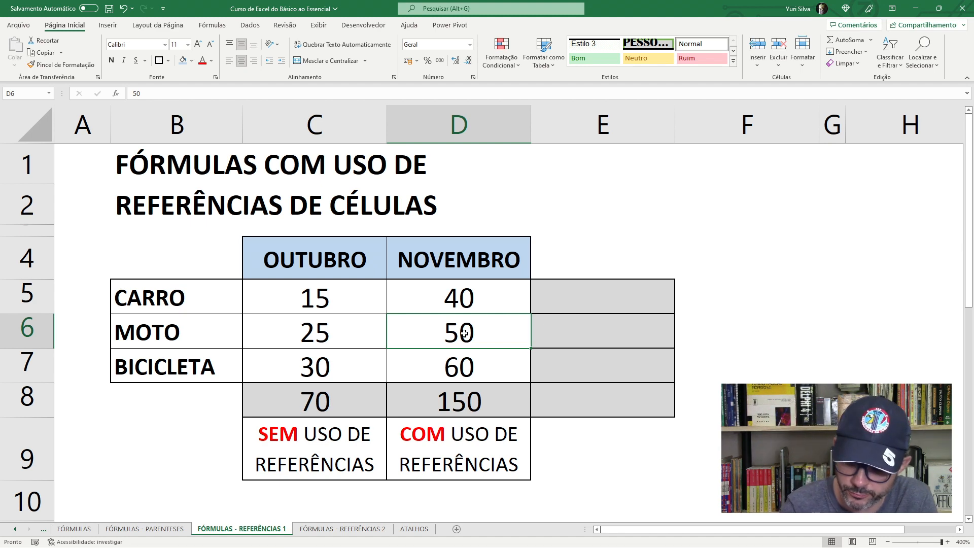
{"action": "type", "text": "15"}
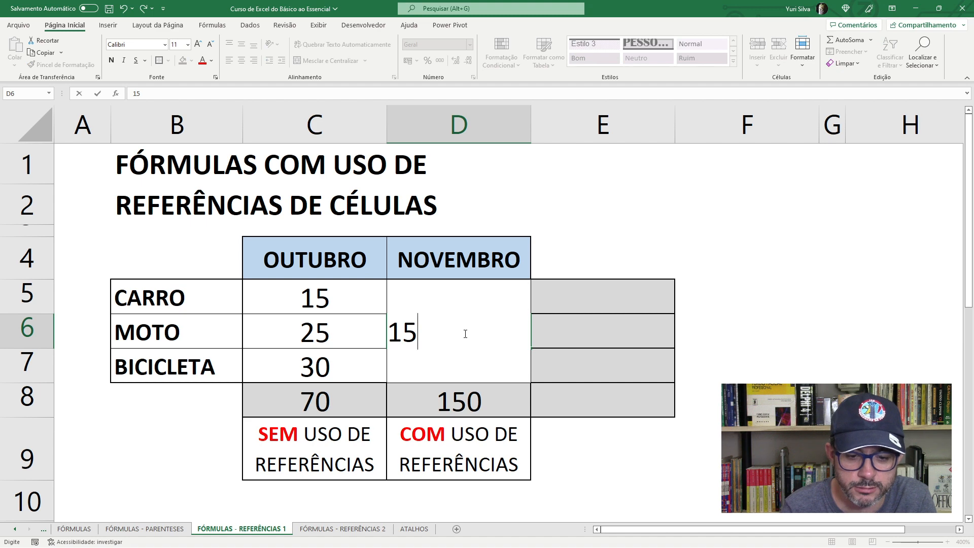
{"action": "type", "text": "0"}
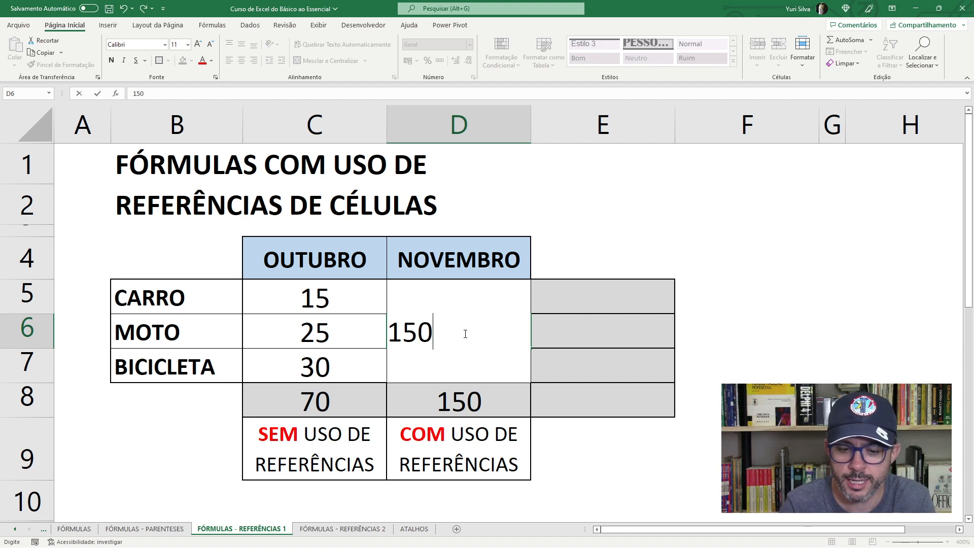
{"action": "key", "text": "Return"}
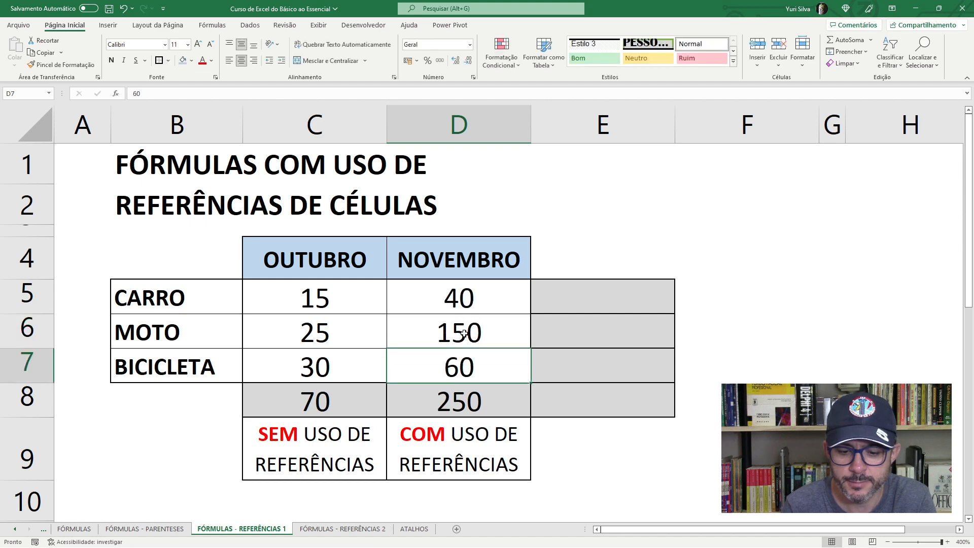
{"action": "left_click", "coordinate": [464, 387]}
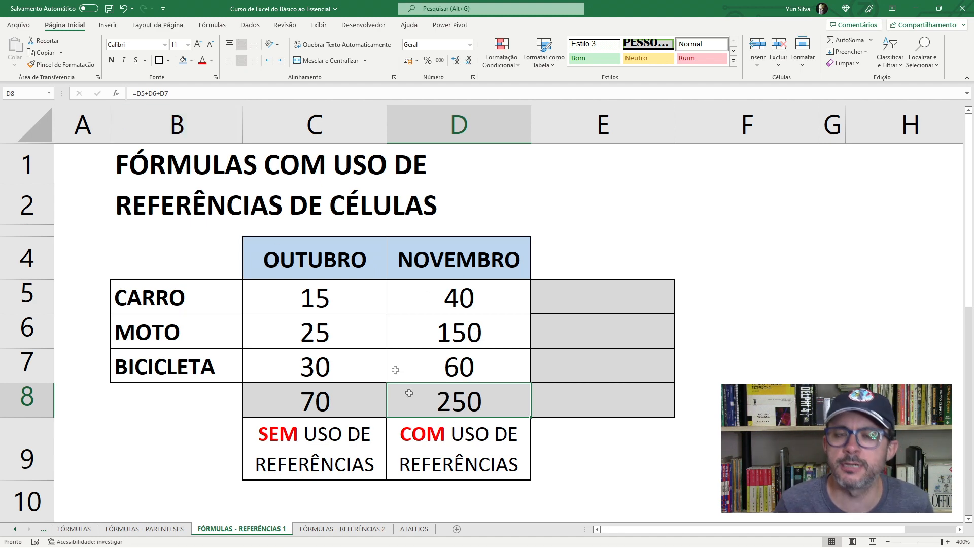
- Set the November value for CARRO in D5 to 25 and check the November total
{"action": "left_click", "coordinate": [439, 300]}
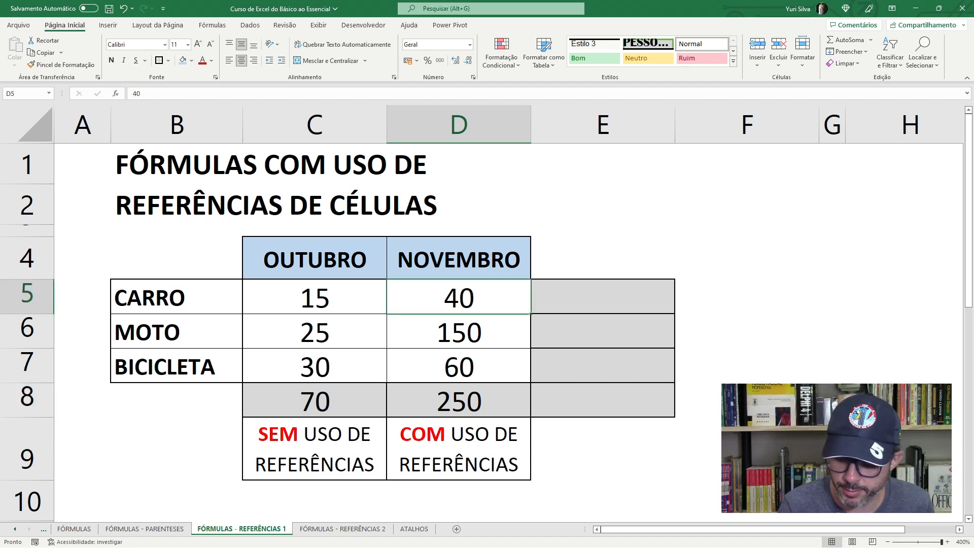
{"action": "type", "text": "25"}
{"action": "key", "text": "Return"}
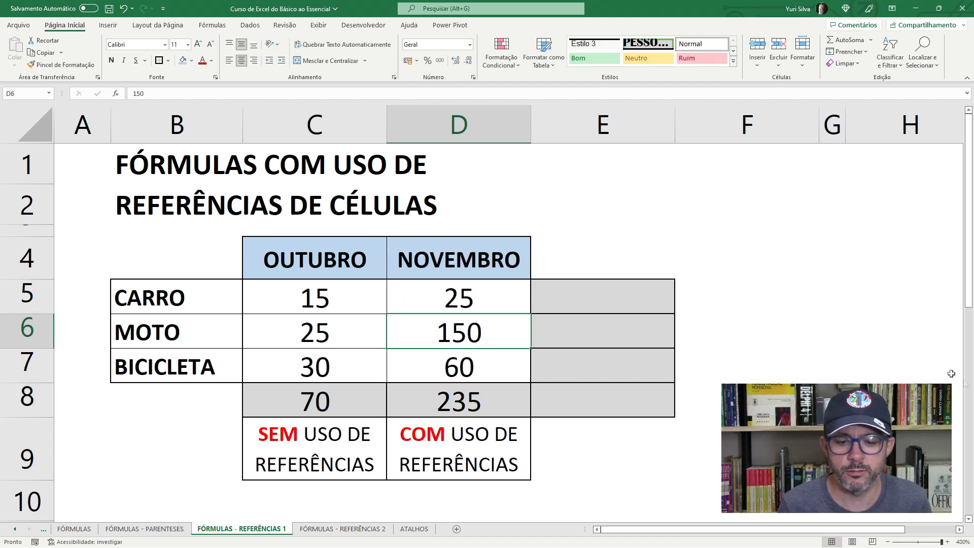
{"action": "left_click", "coordinate": [466, 398]}
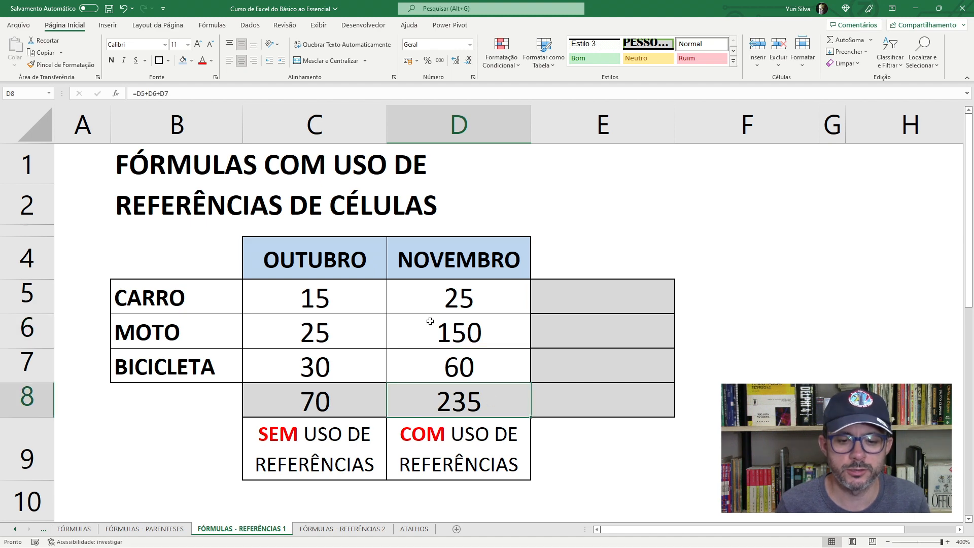
- Set the November value for BICICLETA in D7 to 240 and review the total in D8
{"action": "left_click", "coordinate": [442, 360]}
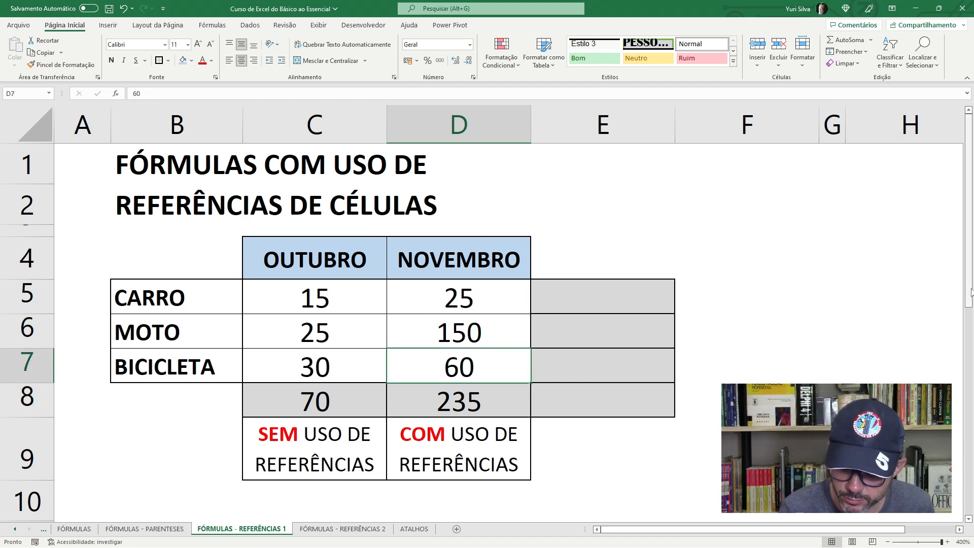
{"action": "type", "text": "240"}
{"action": "key", "text": "Return"}
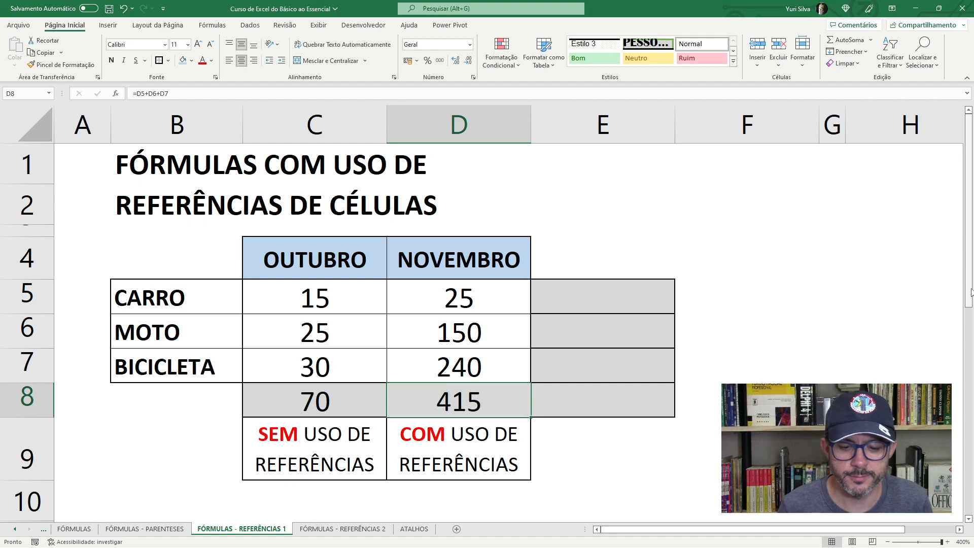
{"action": "left_click", "coordinate": [456, 366]}
{"action": "left_click", "coordinate": [455, 403]}
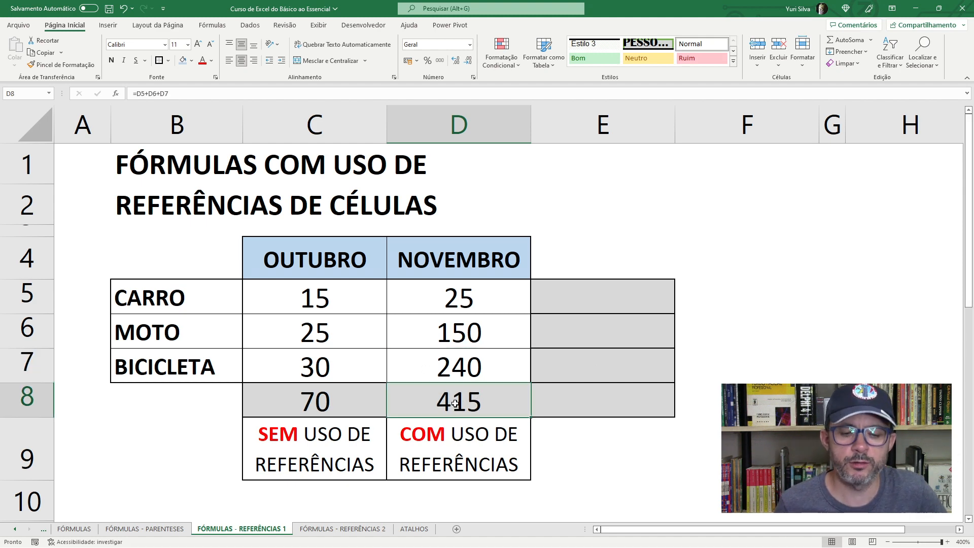
- Compare the October total in C8 with the November total in D8 and review its source cells D5:D7
{"action": "left_click", "coordinate": [433, 301]}
{"action": "left_click", "coordinate": [334, 403]}
{"action": "left_click", "coordinate": [466, 402]}
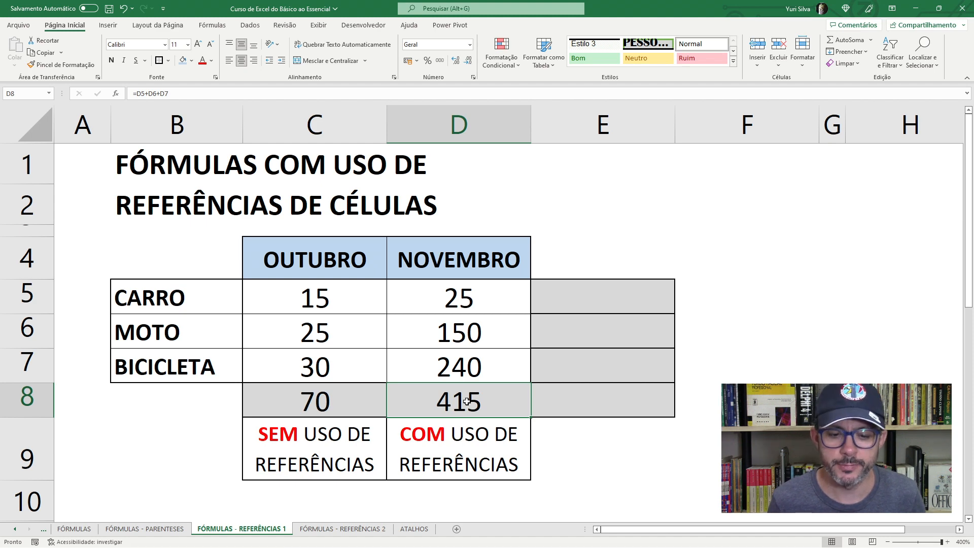
{"action": "left_click", "coordinate": [465, 297]}
{"action": "left_click", "coordinate": [433, 402]}
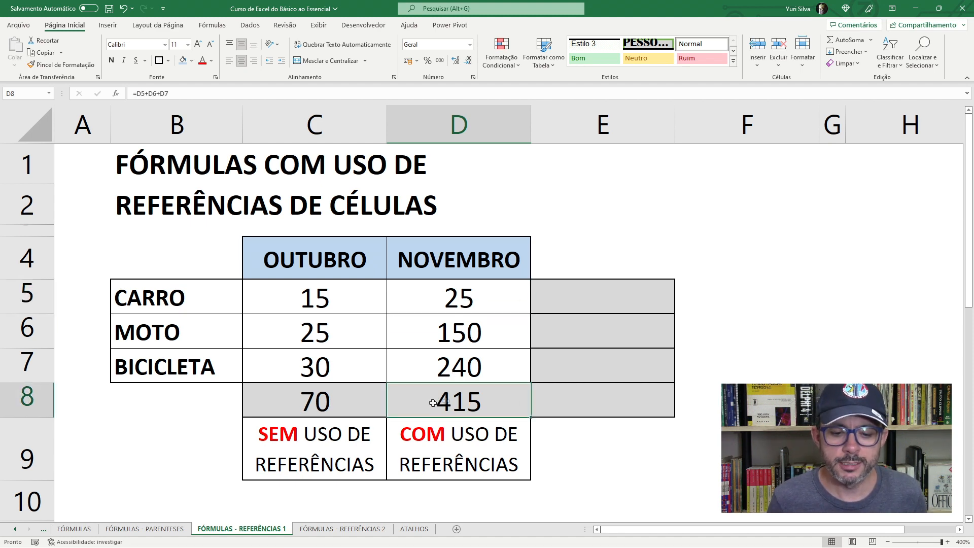
{"action": "left_click_drag", "start_coordinate": [477, 296], "coordinate": [475, 361]}
{"action": "left_click", "coordinate": [463, 410]}
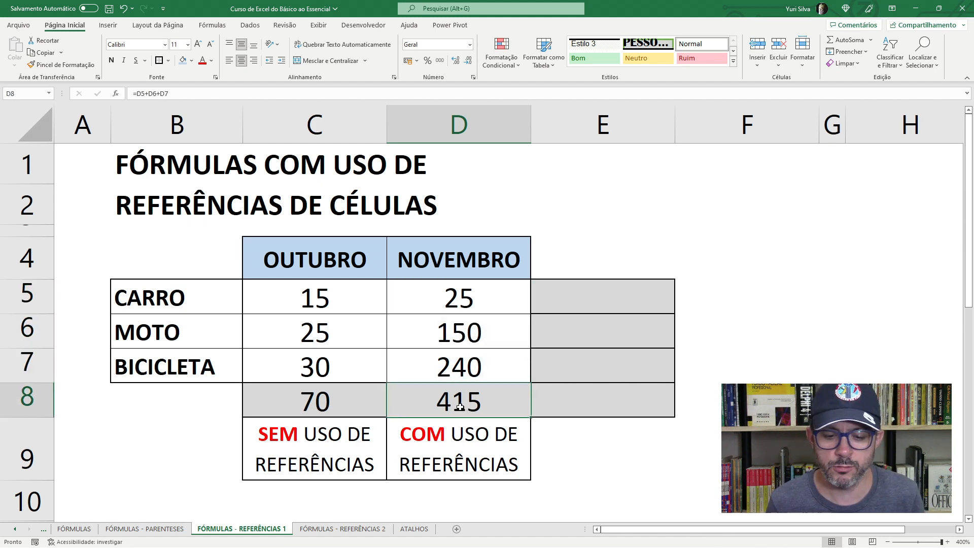
{"action": "left_click", "coordinate": [492, 370]}
{"action": "left_click", "coordinate": [482, 392]}
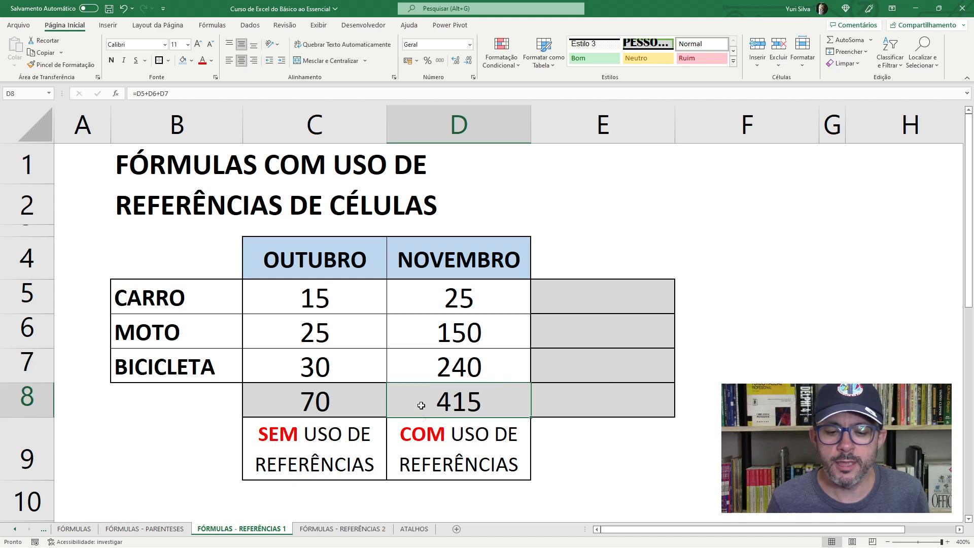
{"action": "left_click", "coordinate": [457, 370]}
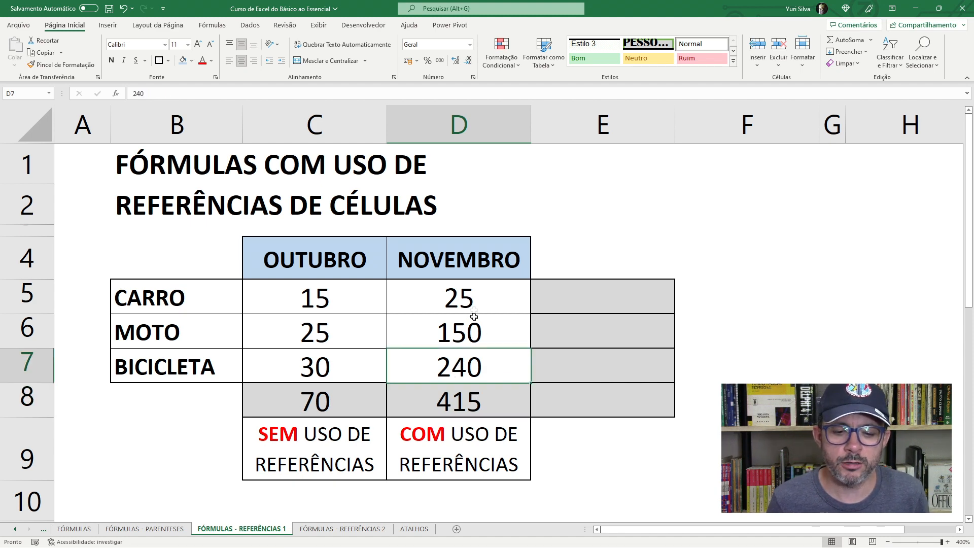
{"action": "left_click", "coordinate": [446, 304]}
{"action": "left_click", "coordinate": [470, 334]}
{"action": "left_click", "coordinate": [457, 362]}
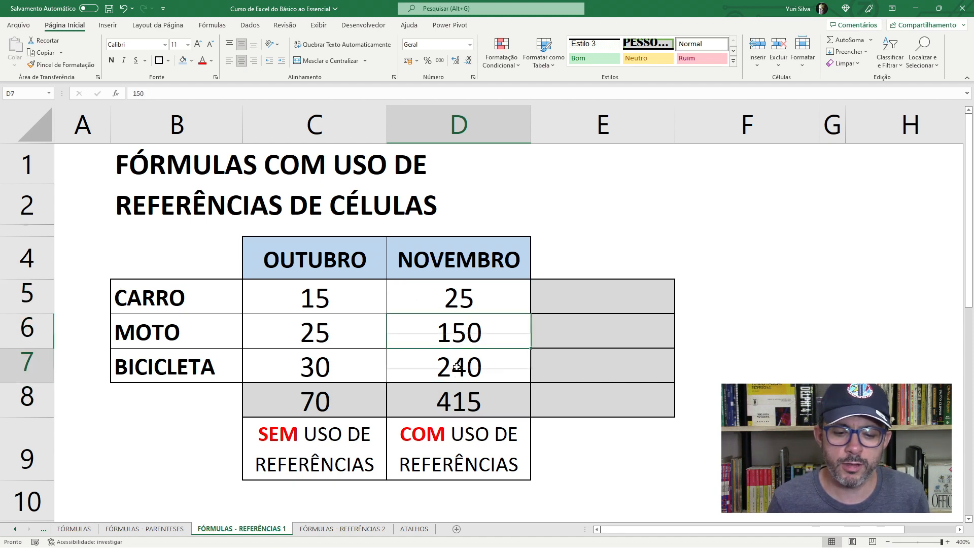
{"action": "left_click", "coordinate": [468, 325]}
- Set the November value for CARRO in D5 to 36
{"action": "left_click", "coordinate": [475, 298]}
{"action": "type", "text": "36"}
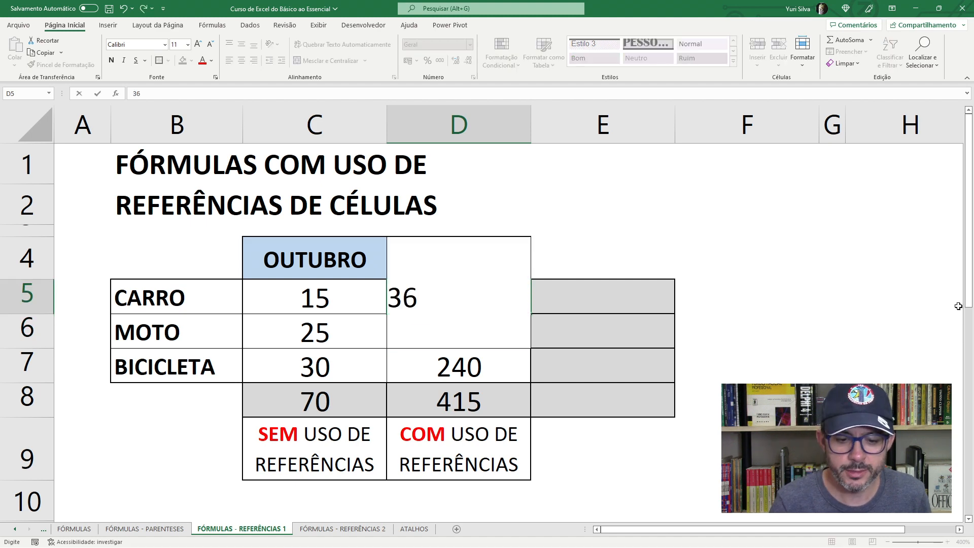
{"action": "key", "text": "Return"}
- Inspect the cell references in the D8 formula and compare it with the fixed-number formula in C8
{"action": "left_click", "coordinate": [459, 401]}
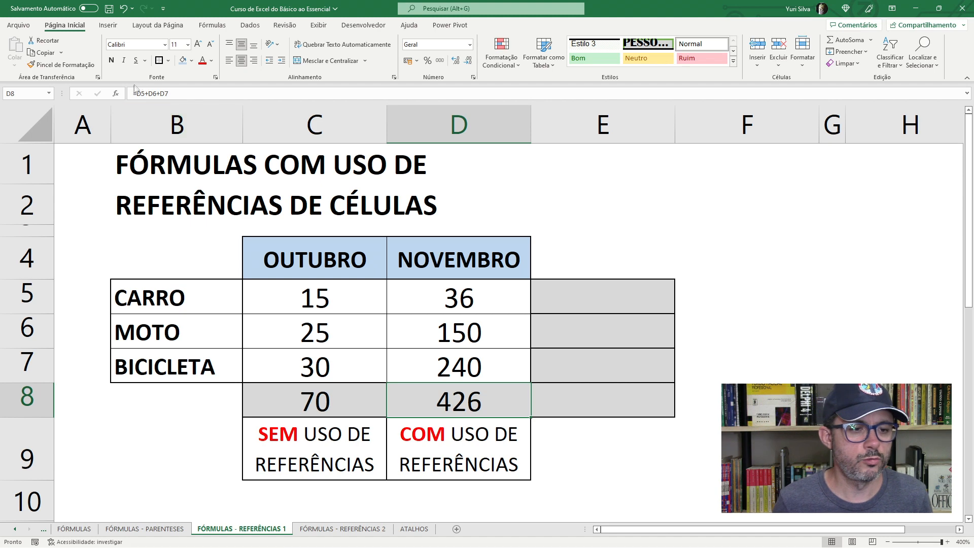
{"action": "left_click", "coordinate": [135, 92]}
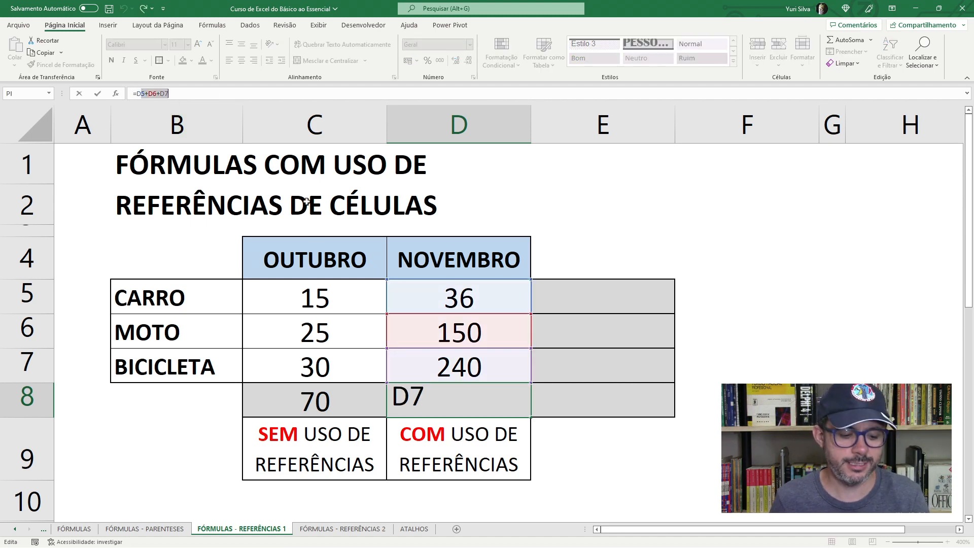
{"action": "key", "text": "Escape"}
{"action": "left_click", "coordinate": [452, 372]}
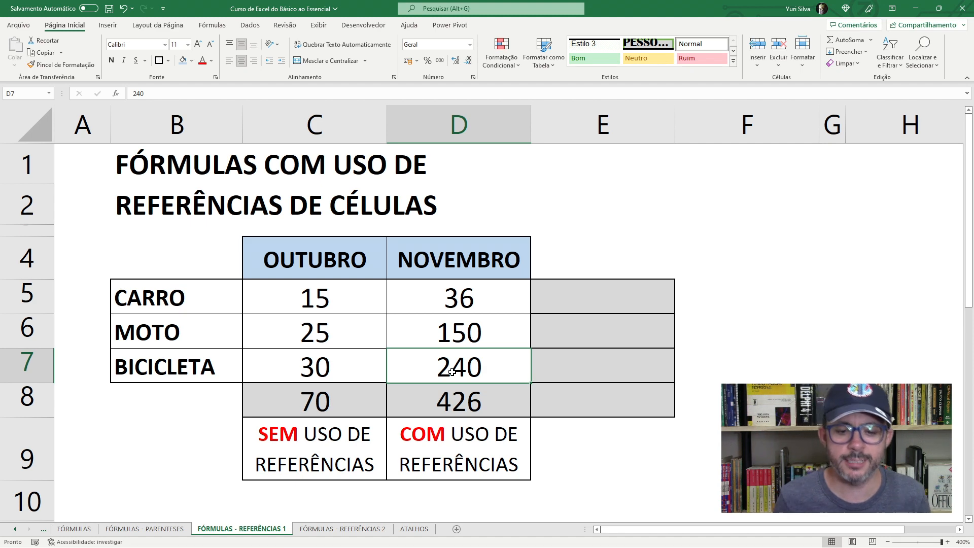
{"action": "left_click", "coordinate": [466, 336]}
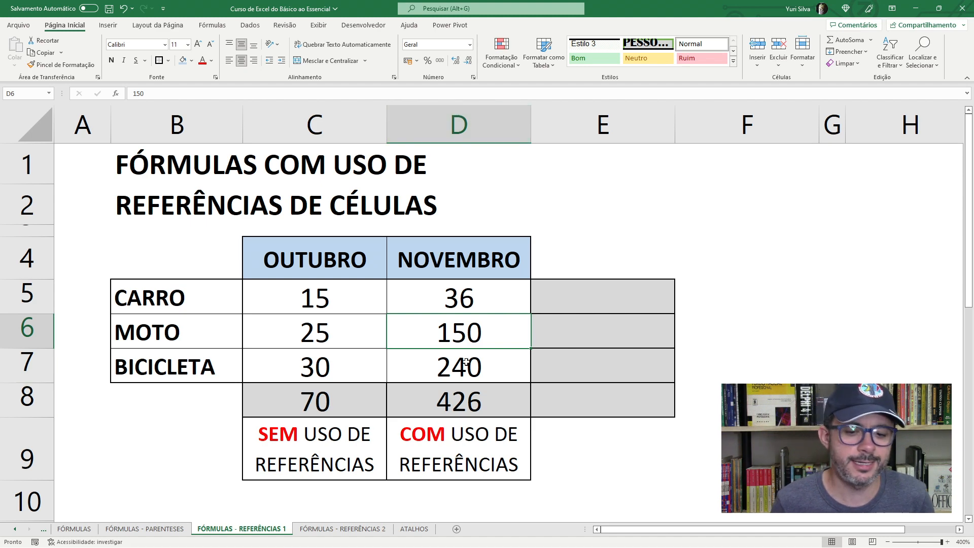
{"action": "left_click", "coordinate": [467, 396]}
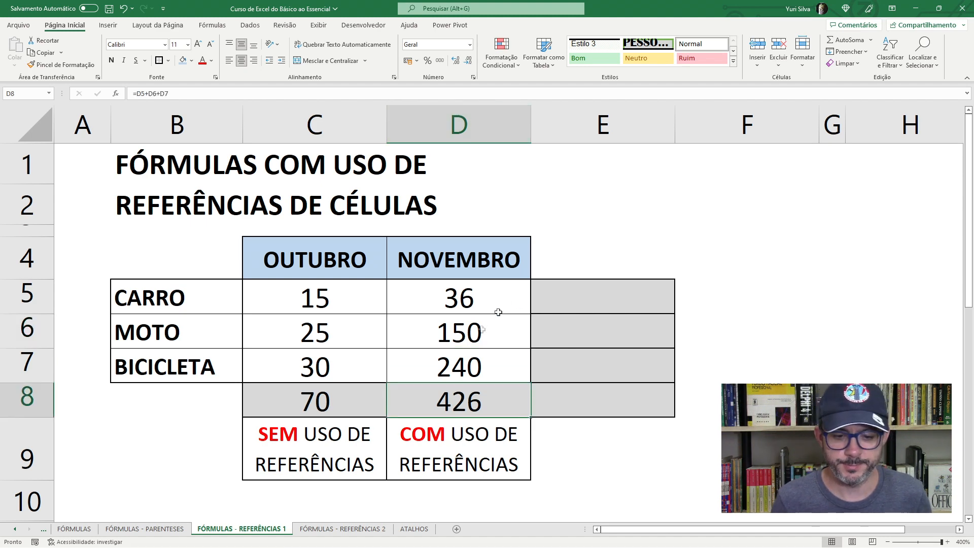
{"action": "left_click", "coordinate": [590, 291]}
{"action": "key", "text": "Left"}
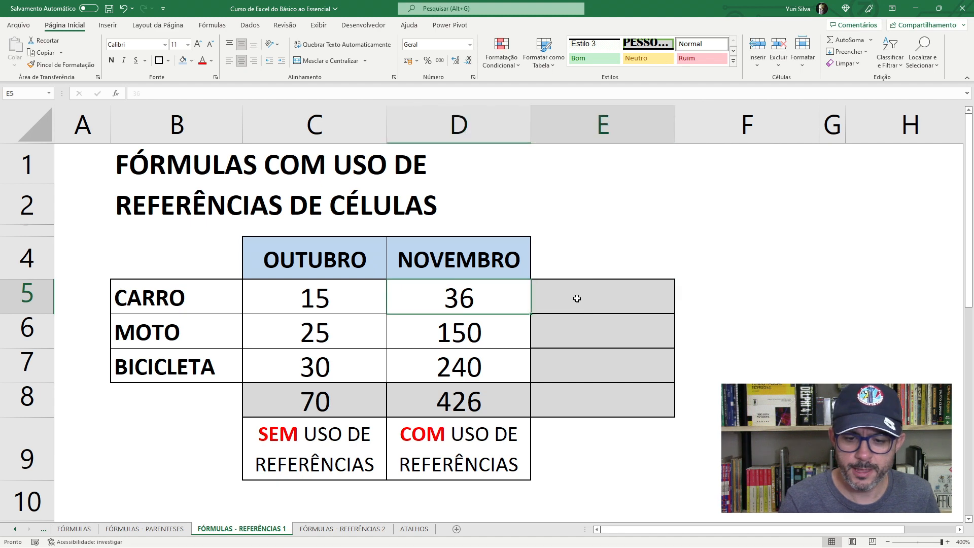
{"action": "left_click", "coordinate": [294, 399]}
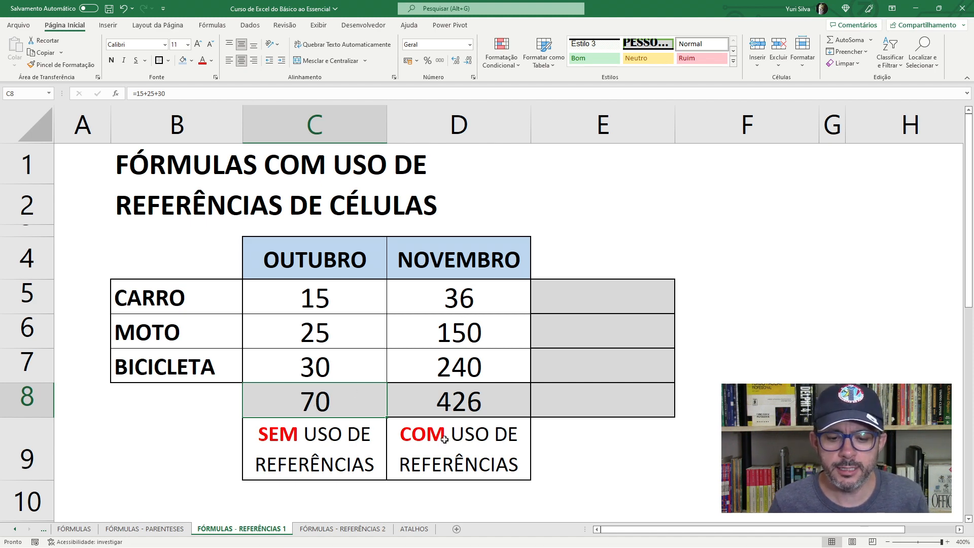
{"action": "left_click", "coordinate": [460, 387]}
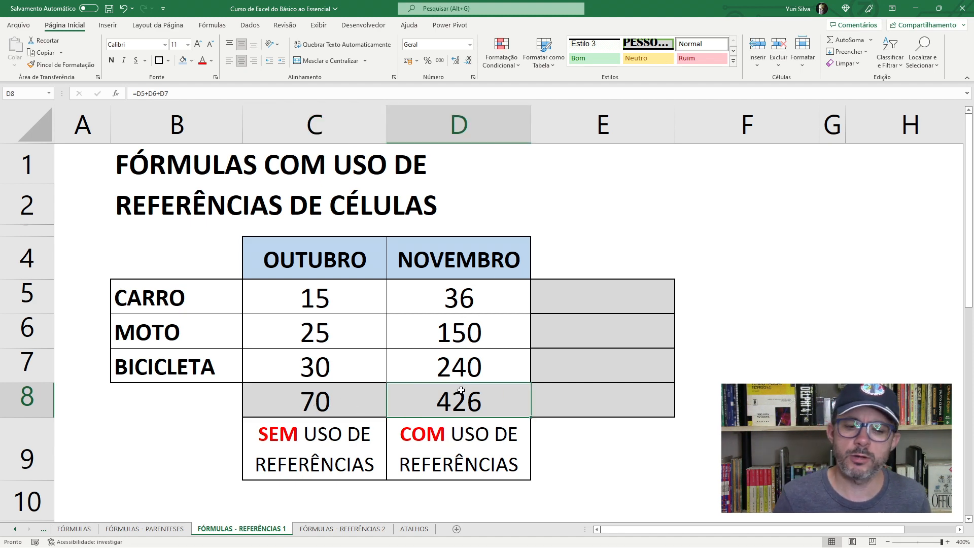
- Add CARRO's October and November values in E5 without cell references, using the formula =15+36
{"action": "left_click", "coordinate": [604, 300]}
{"action": "left_click", "coordinate": [579, 339]}
{"action": "left_click", "coordinate": [577, 366]}
{"action": "left_click", "coordinate": [591, 303]}
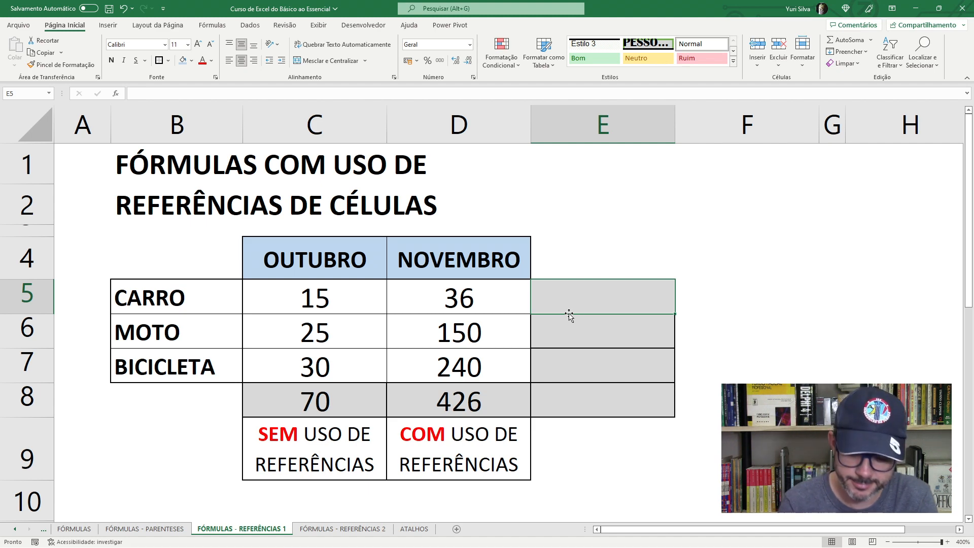
{"action": "type", "text": "=15"}
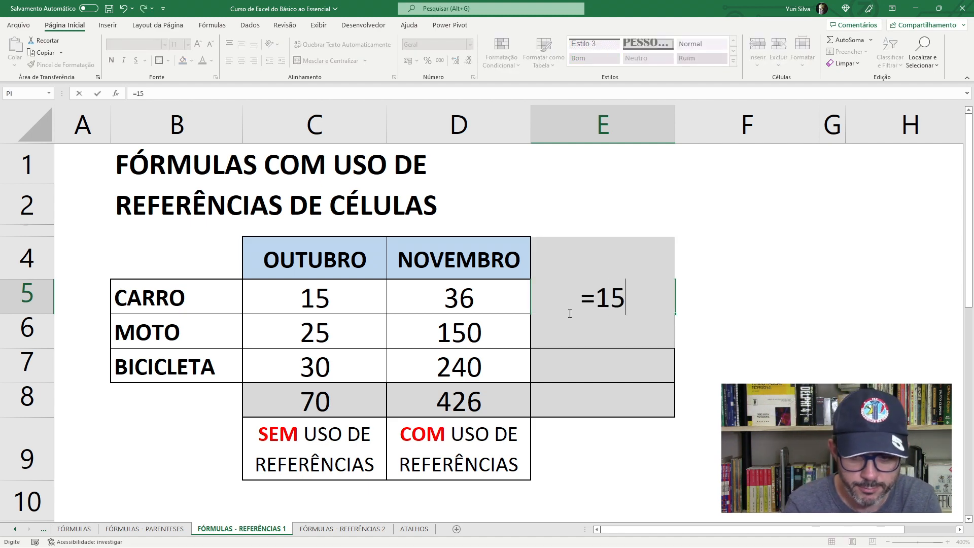
{"action": "type", "text": "+36"}
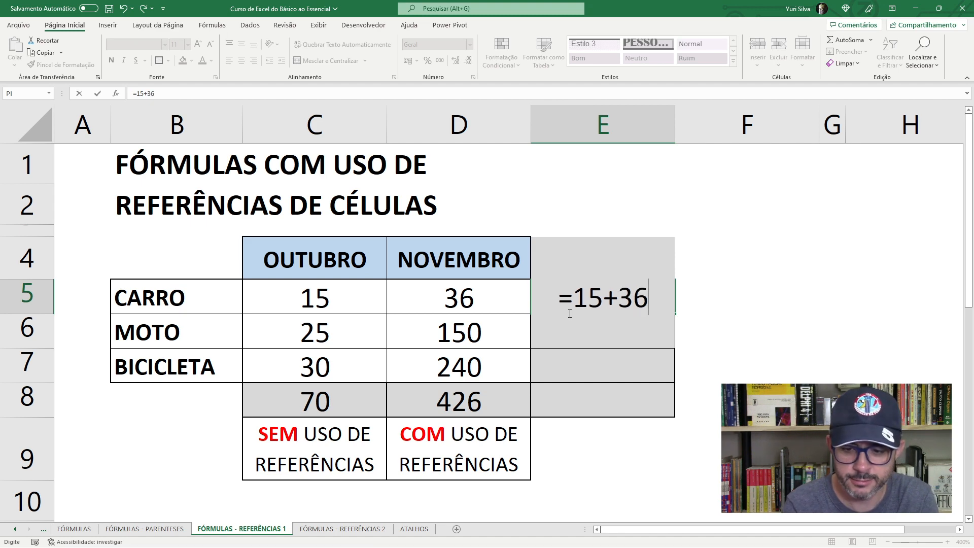
{"action": "key", "text": "ctrl+Return"}
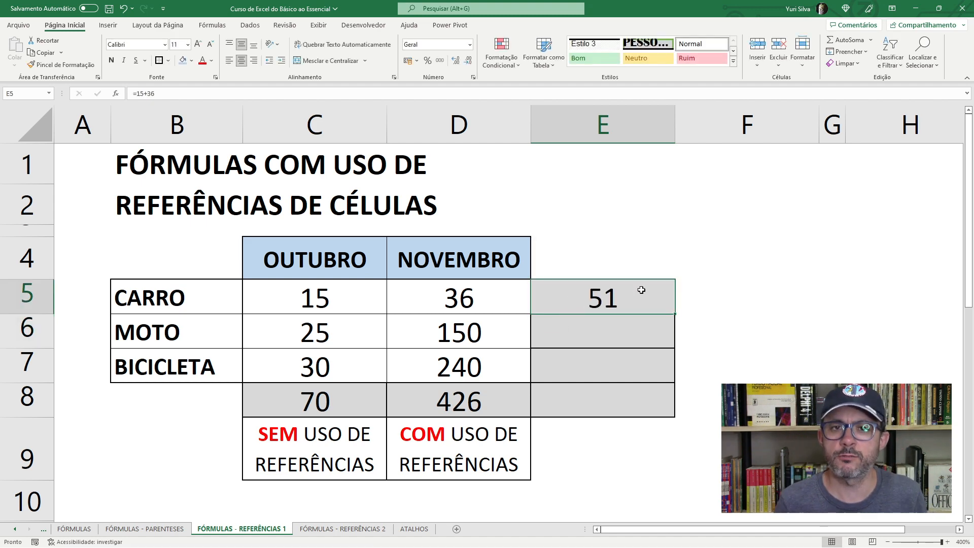
- Set the November value for CARRO in D5 to 40
{"action": "left_click", "coordinate": [370, 301]}
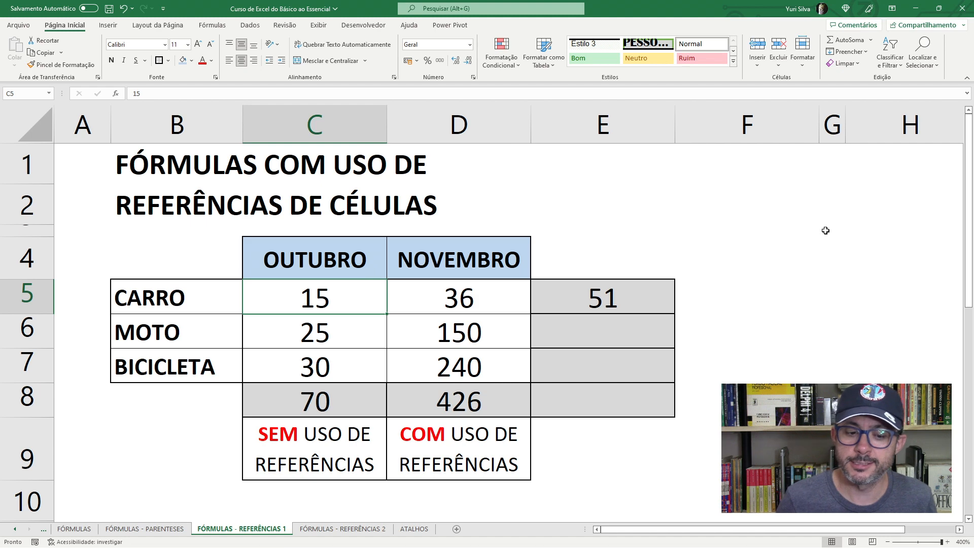
{"action": "key", "text": "Right"}
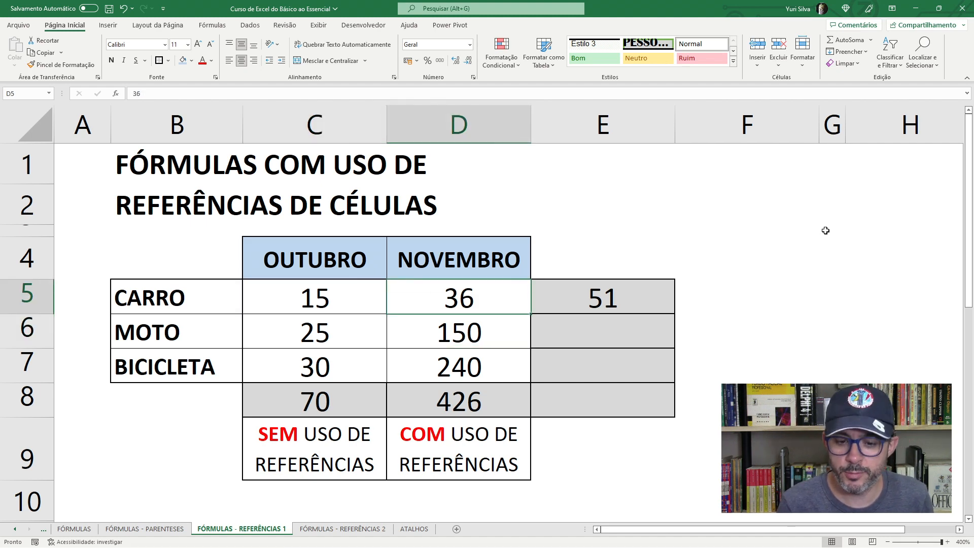
{"action": "type", "text": "40"}
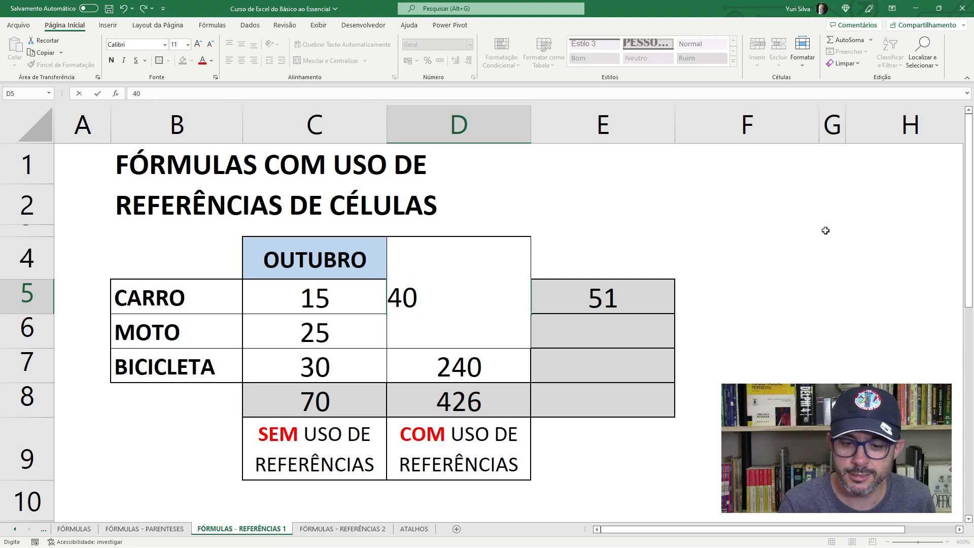
{"action": "key", "text": "Return"}
{"action": "left_click", "coordinate": [482, 299]}
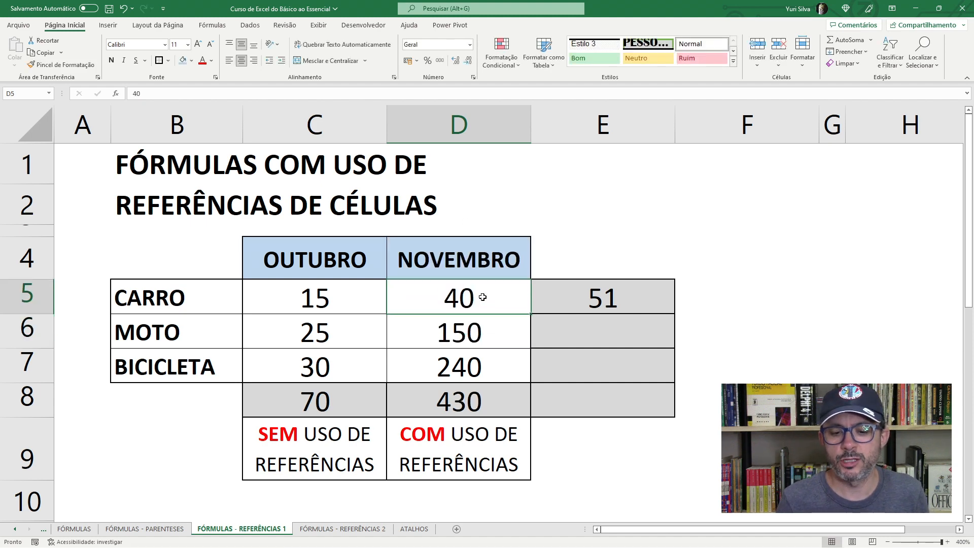
- Update the fixed-number formula in E5 to =15+40 to match CARRO's new November value
{"action": "left_click", "coordinate": [583, 302]}
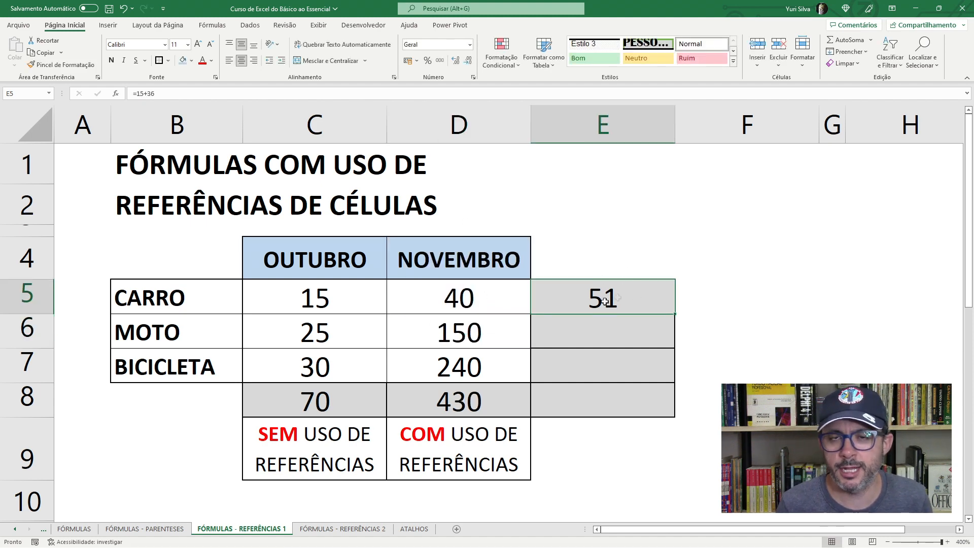
{"action": "double_click", "coordinate": [613, 297]}
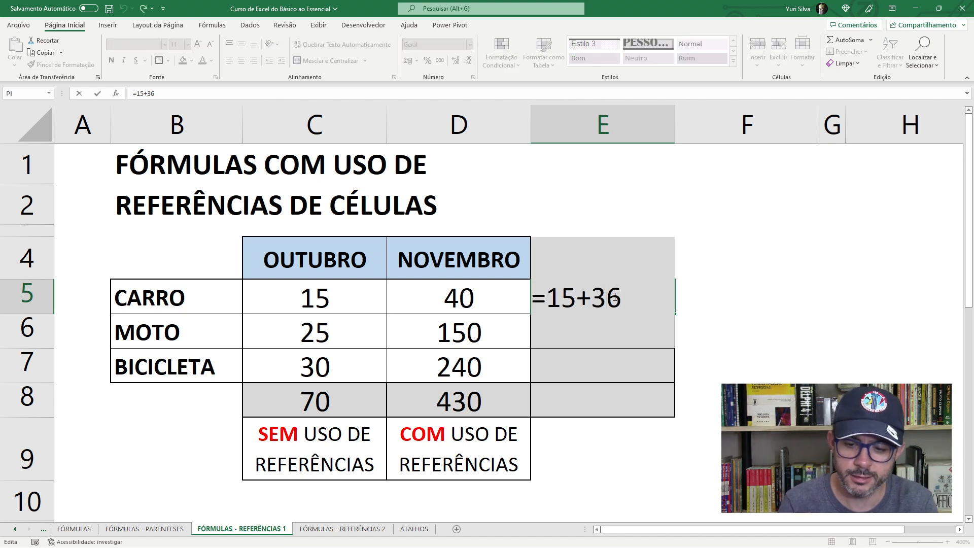
{"action": "key", "text": "Delete"}
{"action": "key", "text": "Delete"}
{"action": "type", "text": "40"}
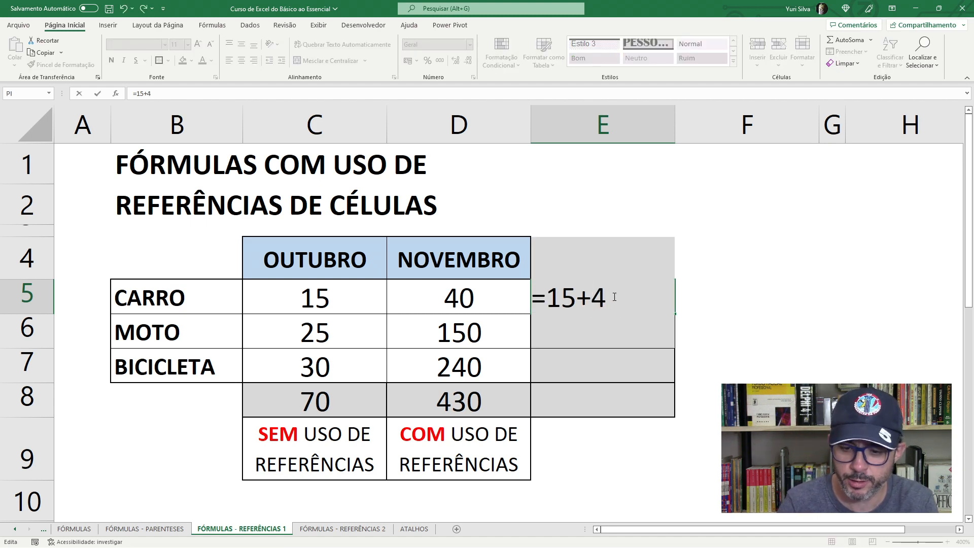
{"action": "key", "text": "Return"}
- Inspect the fixed-number formula in E5, both in the cell and in the formula bar, without changing it
{"action": "left_click", "coordinate": [613, 297]}
{"action": "double_click", "coordinate": [613, 297]}
{"action": "key", "text": "Escape"}
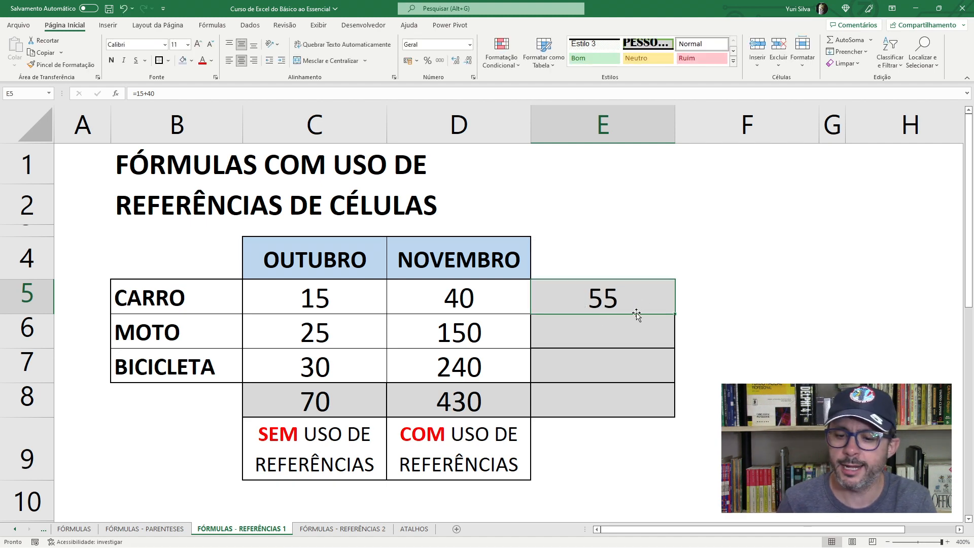
{"action": "double_click", "coordinate": [652, 310]}
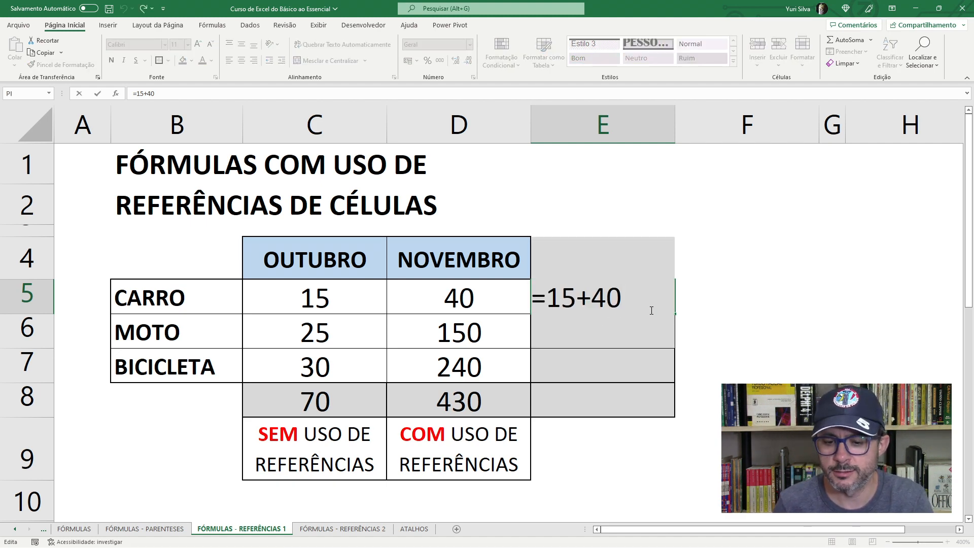
{"action": "key", "text": "Escape"}
{"action": "left_click", "coordinate": [162, 94]}
{"action": "key", "text": "Return"}
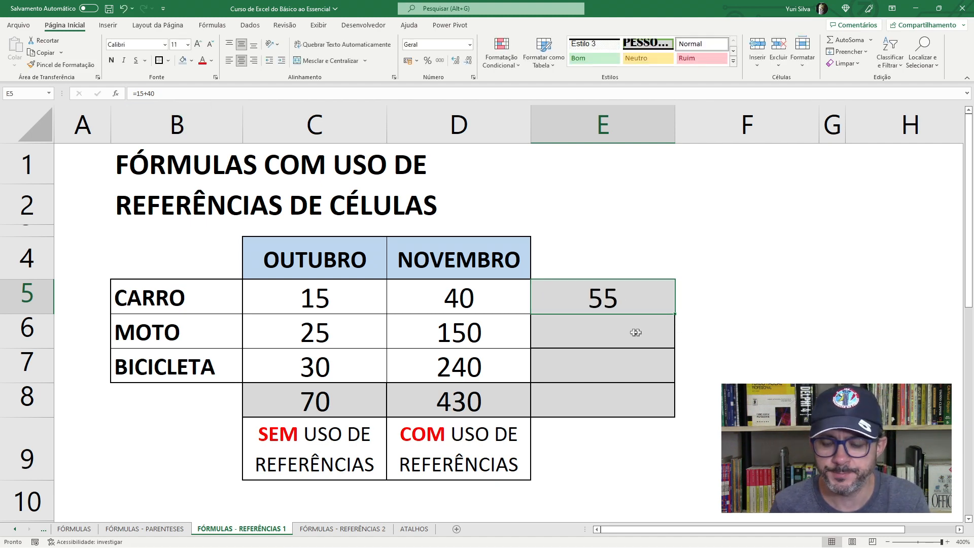
{"action": "left_click", "coordinate": [590, 299]}
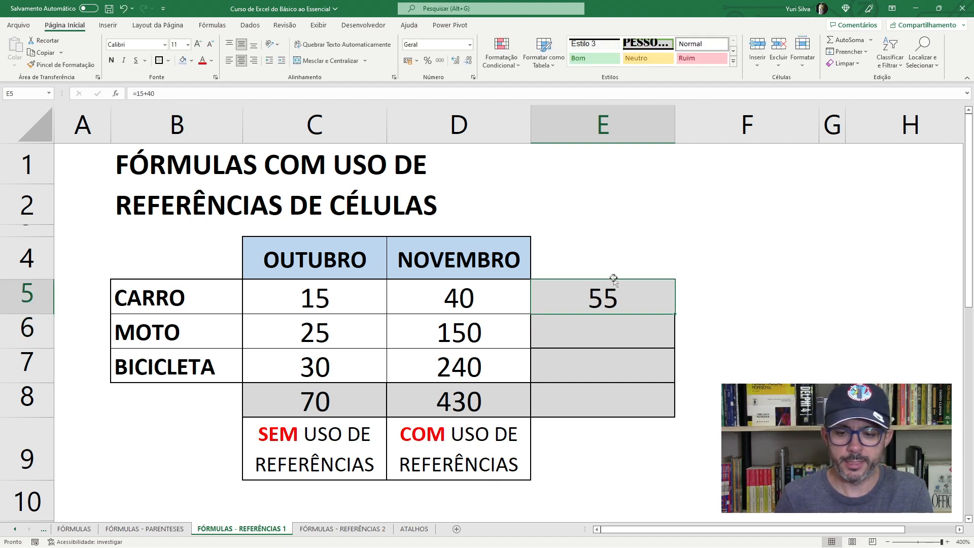
- Add MOTO's October and November values in E6 with typed cell references, using the formula =C6+D6
{"action": "left_click", "coordinate": [599, 336]}
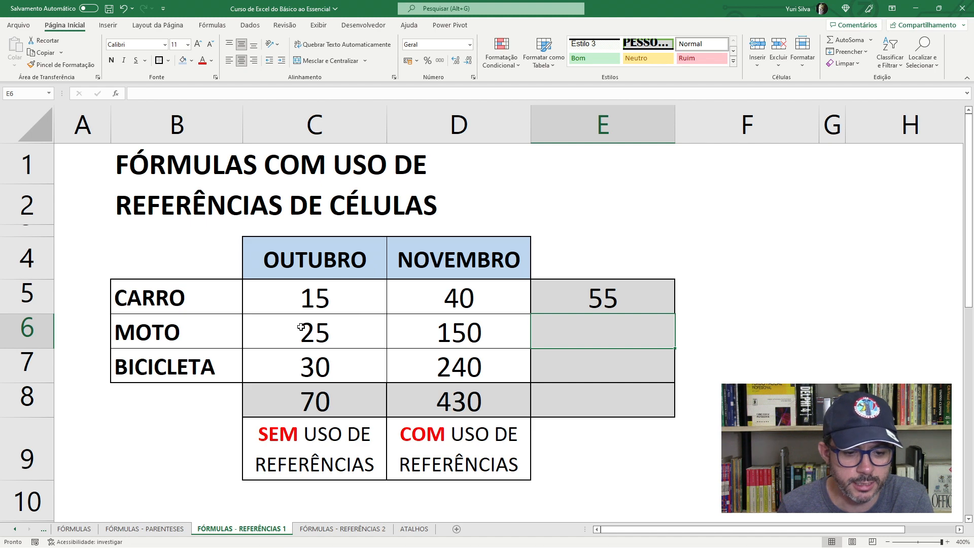
{"action": "left_click", "coordinate": [319, 330]}
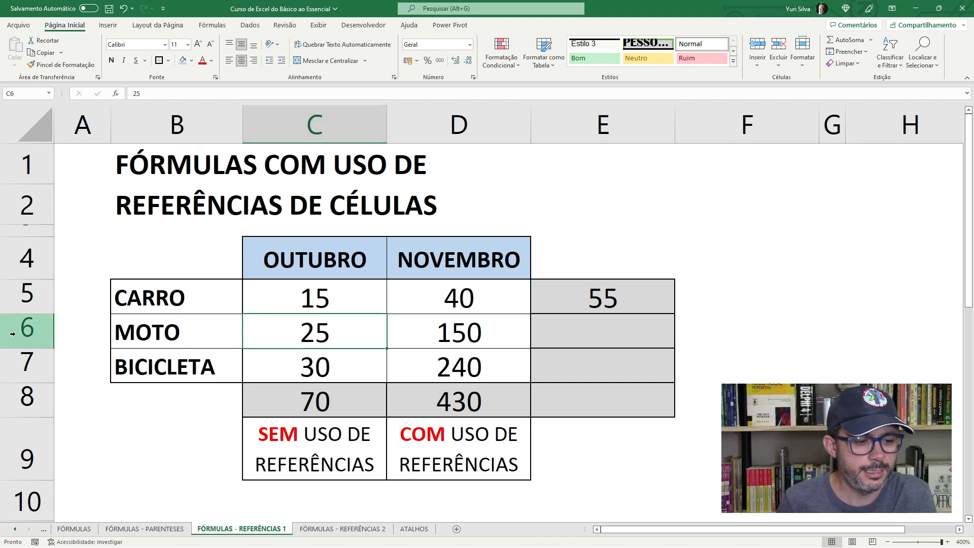
{"action": "left_click", "coordinate": [447, 343]}
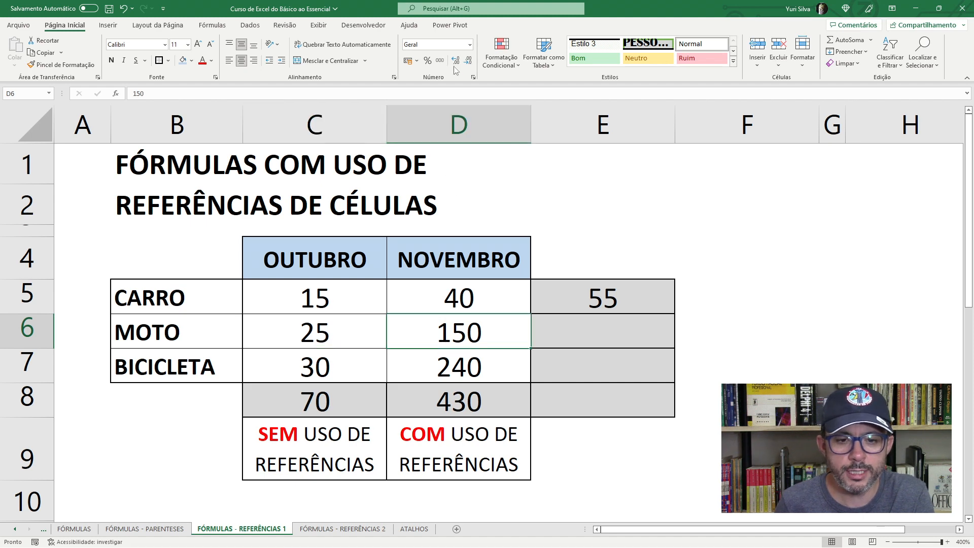
{"action": "left_click", "coordinate": [624, 336]}
{"action": "type", "text": "="}
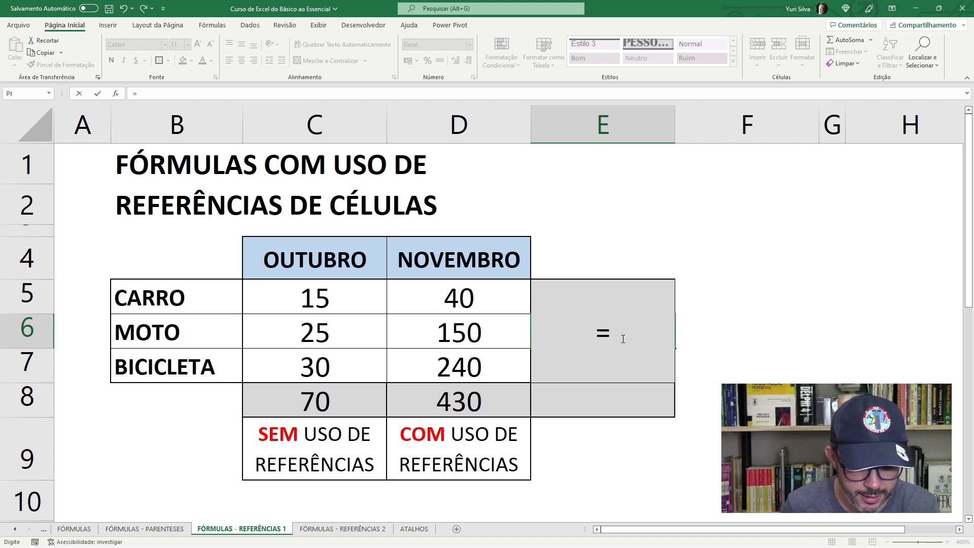
{"action": "type", "text": "C"}
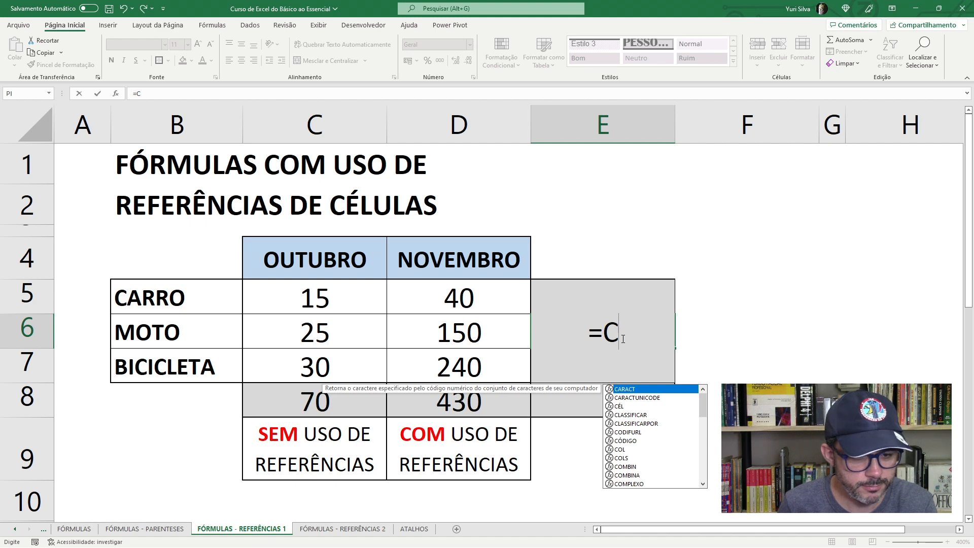
{"action": "type", "text": "6"}
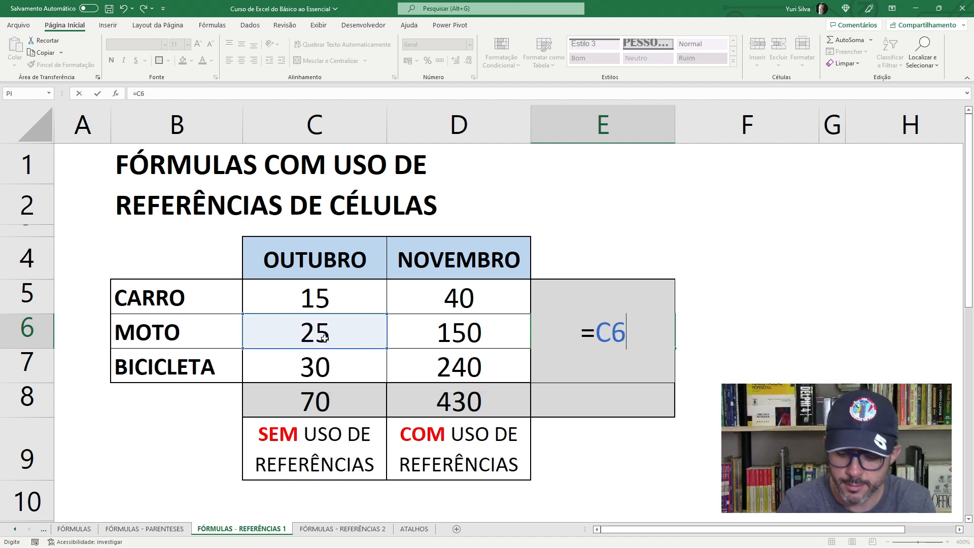
{"action": "type", "text": "+D6"}
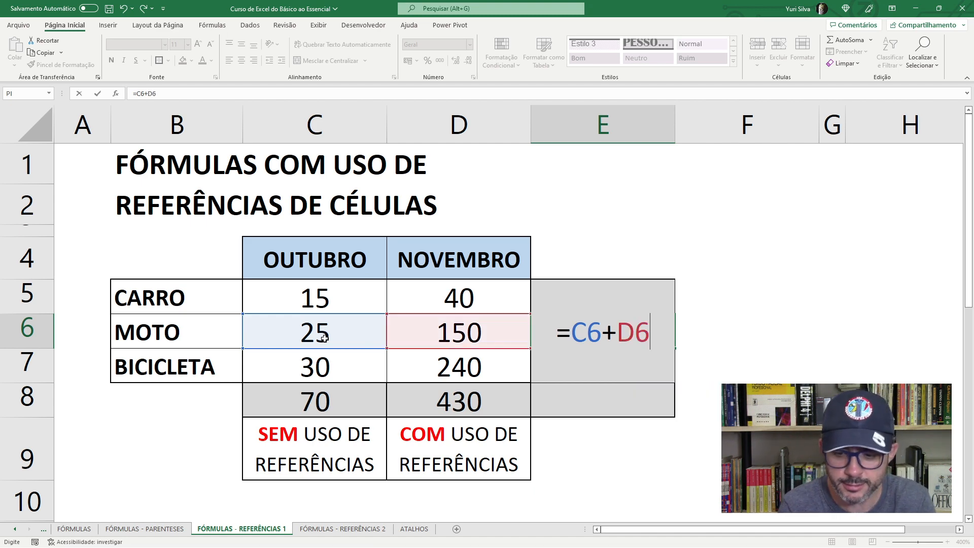
{"action": "key", "text": "ctrl+Return"}
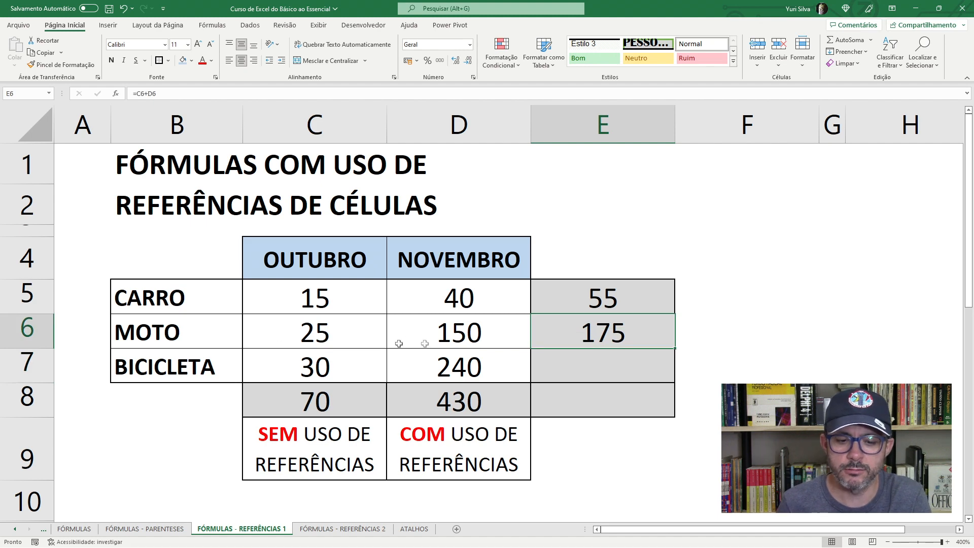
- Set the November value for MOTO in D6 to 200 and check the referenced sum in E6
{"action": "left_click", "coordinate": [336, 340]}
{"action": "left_click", "coordinate": [455, 332]}
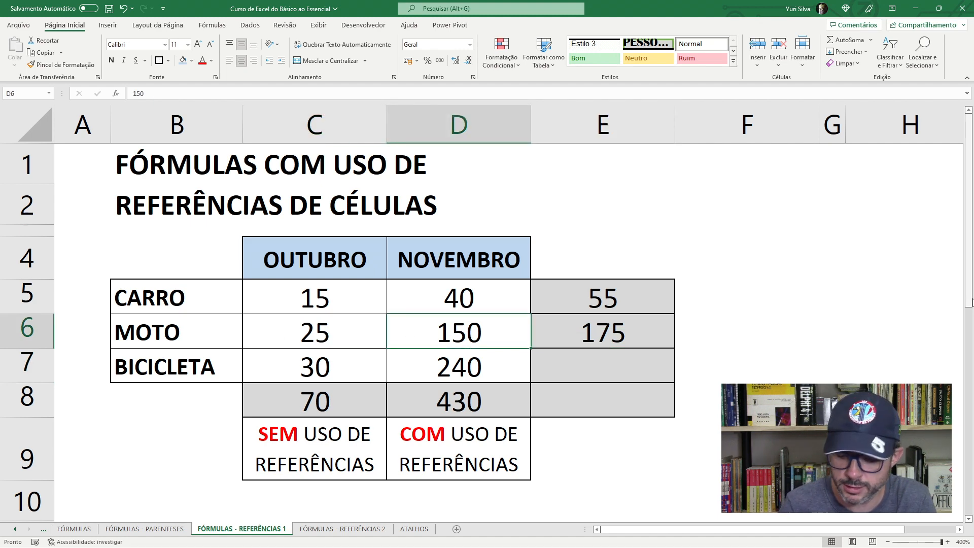
{"action": "type", "text": "200"}
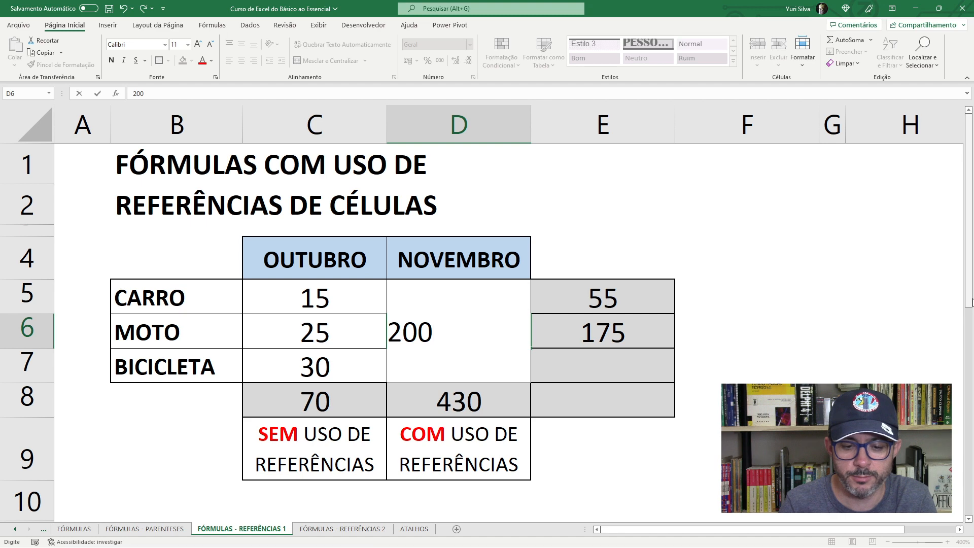
{"action": "key", "text": "ctrl+Return"}
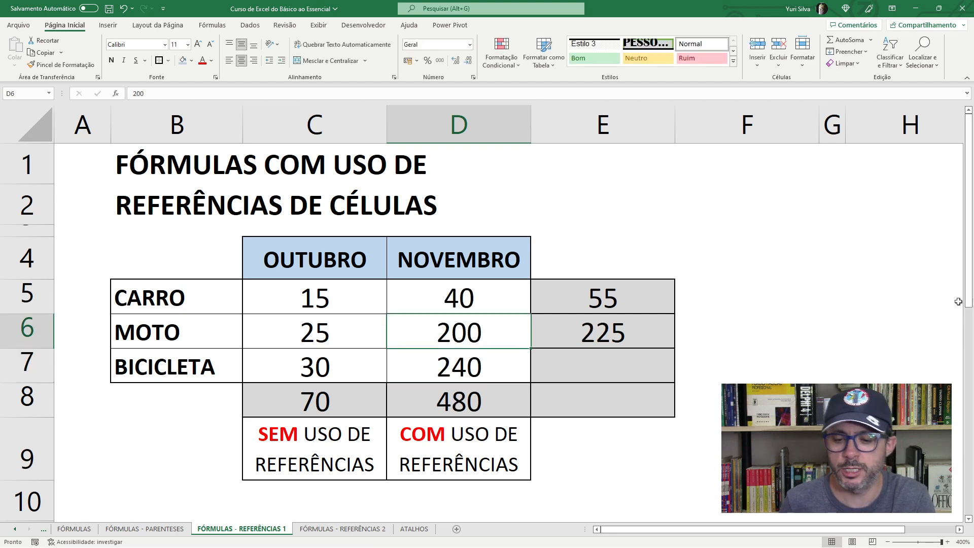
{"action": "left_click", "coordinate": [582, 337]}
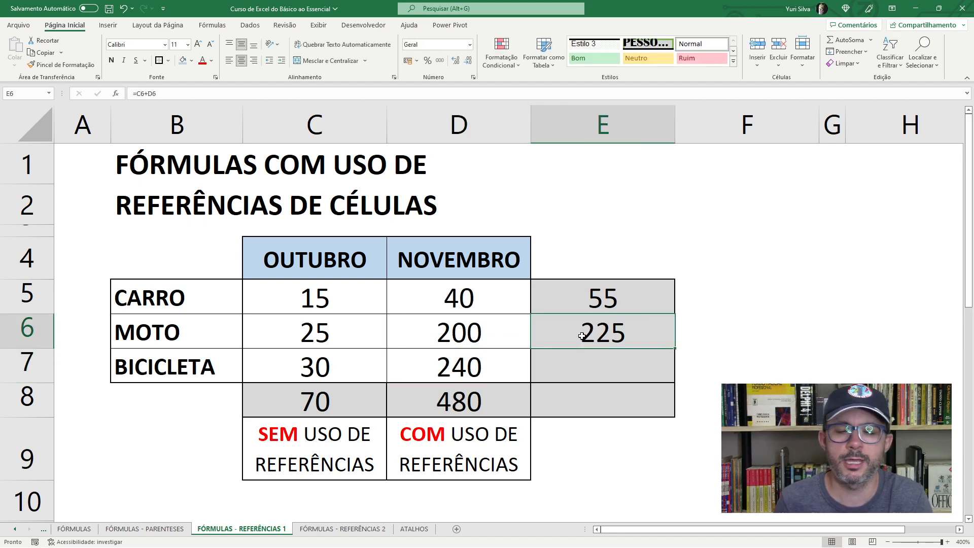
- Add BICICLETA's October and November values in E7 by picking the source cells, giving the formula =C7+D7
{"action": "left_click", "coordinate": [577, 365]}
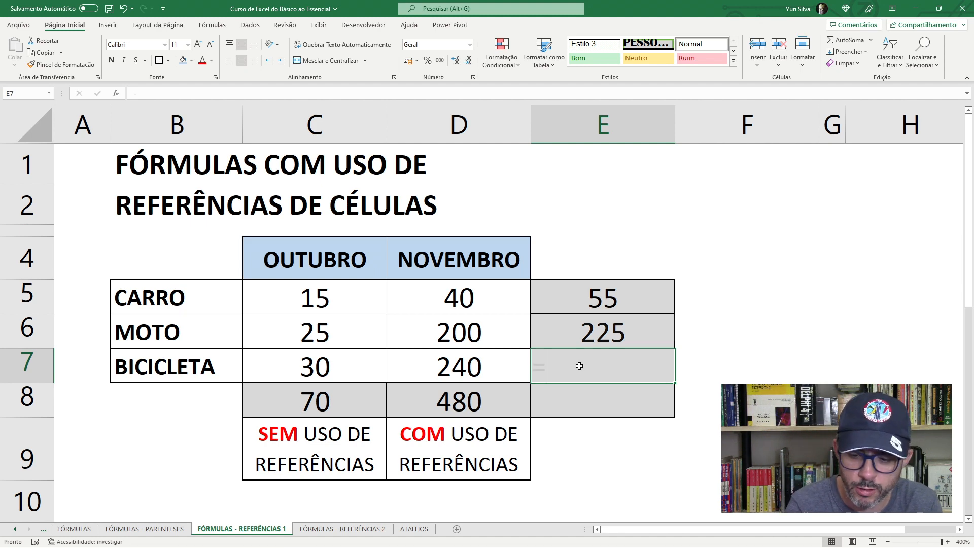
{"action": "type", "text": "="}
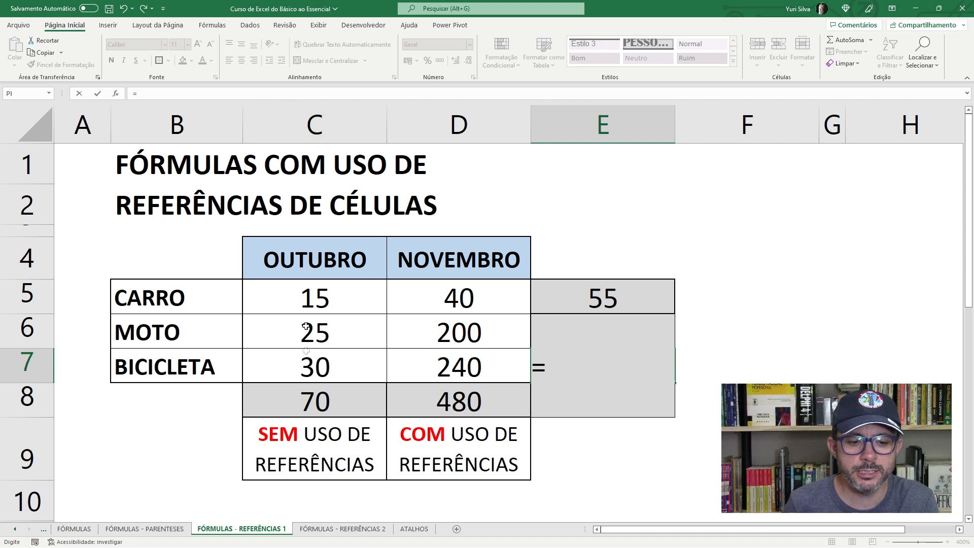
{"action": "left_click", "coordinate": [311, 365]}
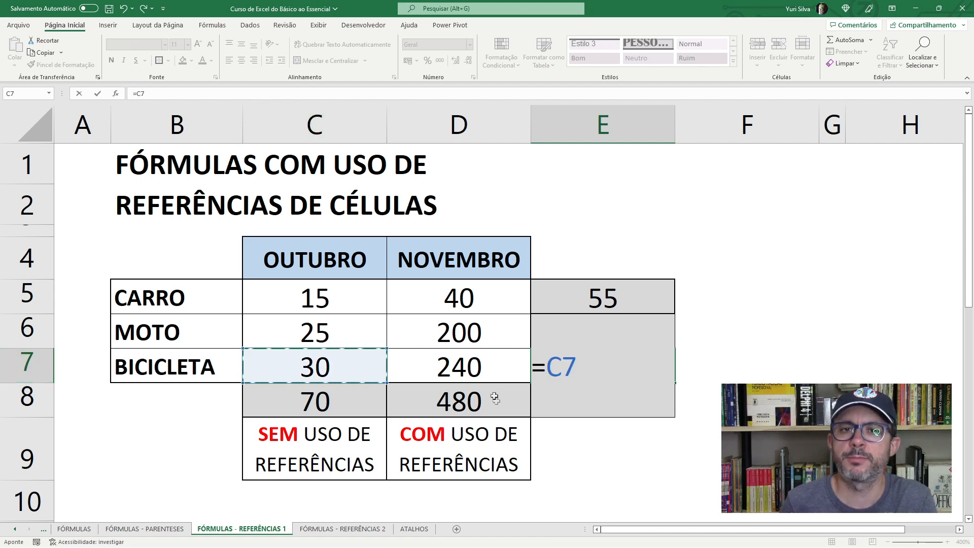
{"action": "type", "text": "+"}
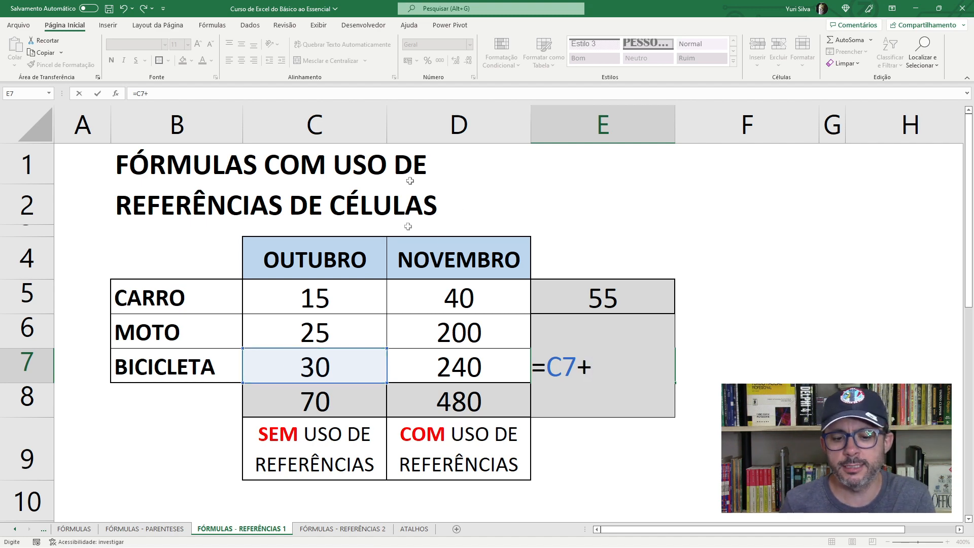
{"action": "left_click", "coordinate": [443, 371]}
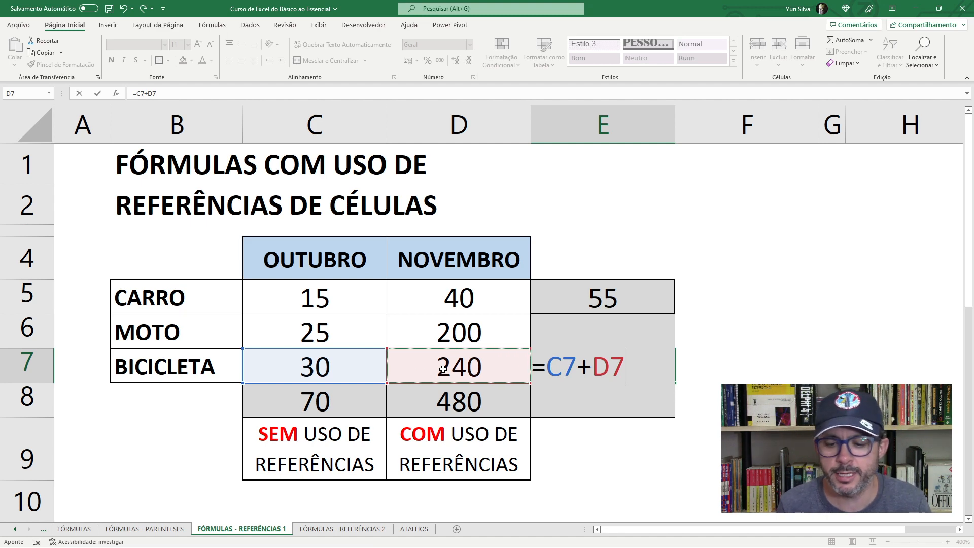
{"action": "key", "text": "Return"}
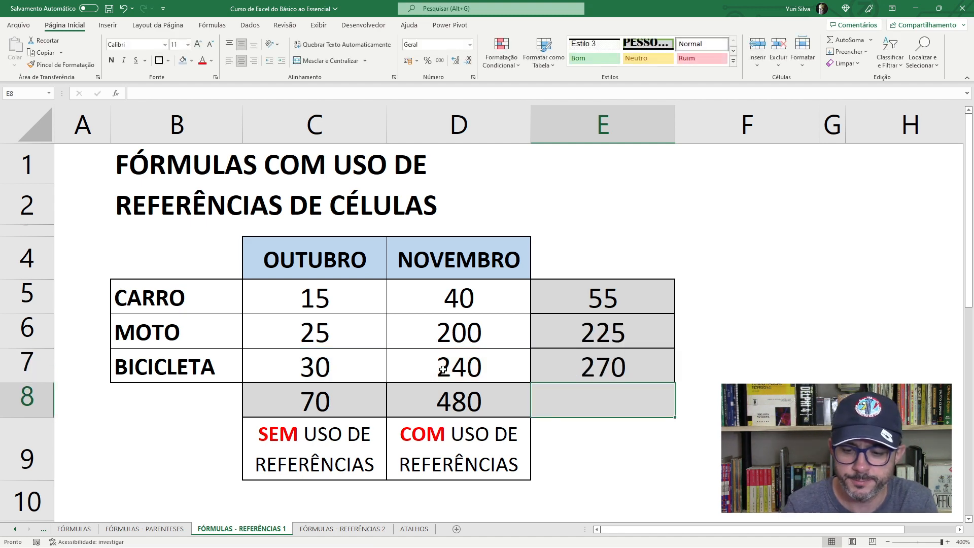
- Review the BICICLETA formula in E7 against its October and November source cells
{"action": "key", "text": "Up"}
{"action": "left_click", "coordinate": [451, 367]}
{"action": "key", "text": "Left"}
{"action": "key", "text": "Left"}
{"action": "key", "text": "Right"}
{"action": "key", "text": "Right"}
{"action": "key", "text": "Right"}
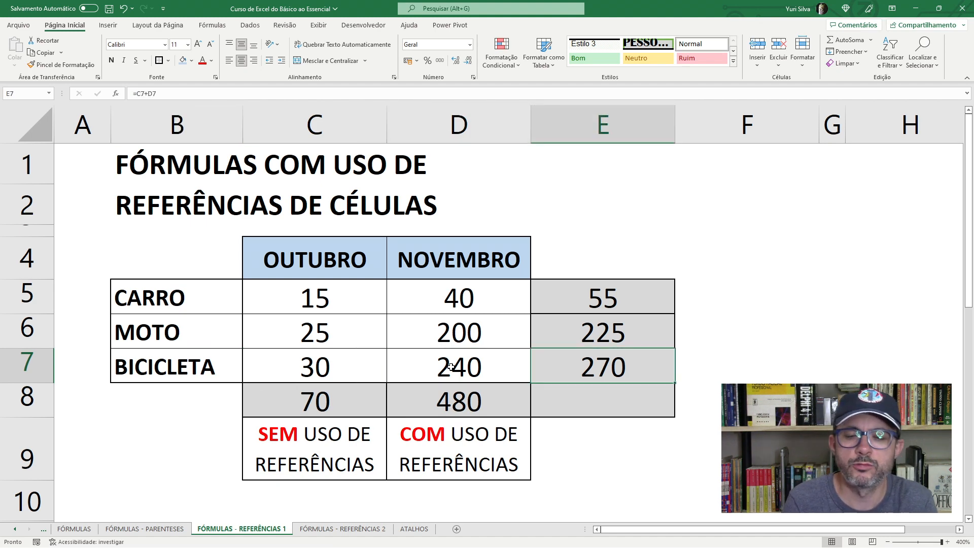
- Compare the October and November totals in C8:D8 with the sum of the row totals in E5:E7
{"action": "left_click", "coordinate": [624, 399]}
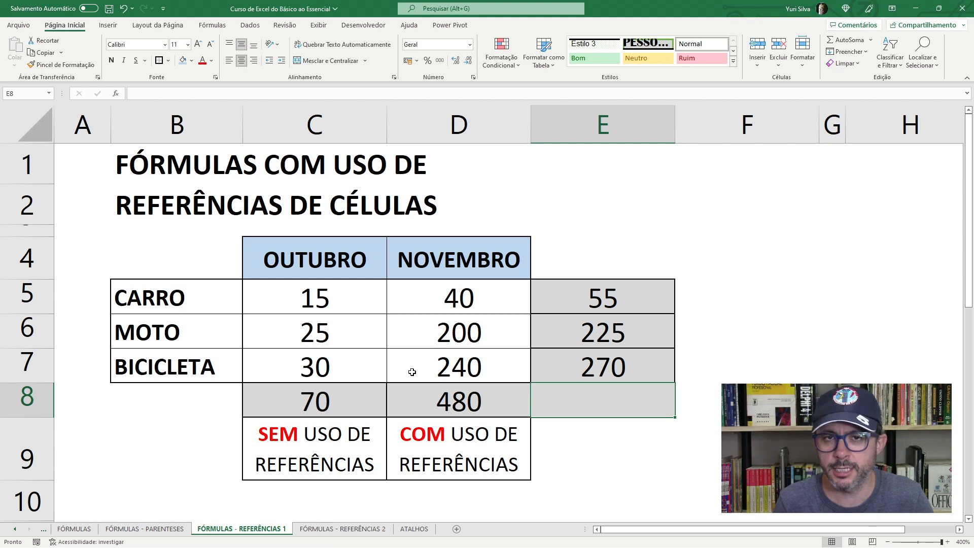
{"action": "left_click_drag", "start_coordinate": [314, 401], "coordinate": [391, 406]}
{"action": "left_click_drag", "start_coordinate": [328, 402], "coordinate": [477, 401]}
{"action": "left_click", "coordinate": [597, 404]}
{"action": "left_click_drag", "start_coordinate": [597, 299], "coordinate": [617, 364]}
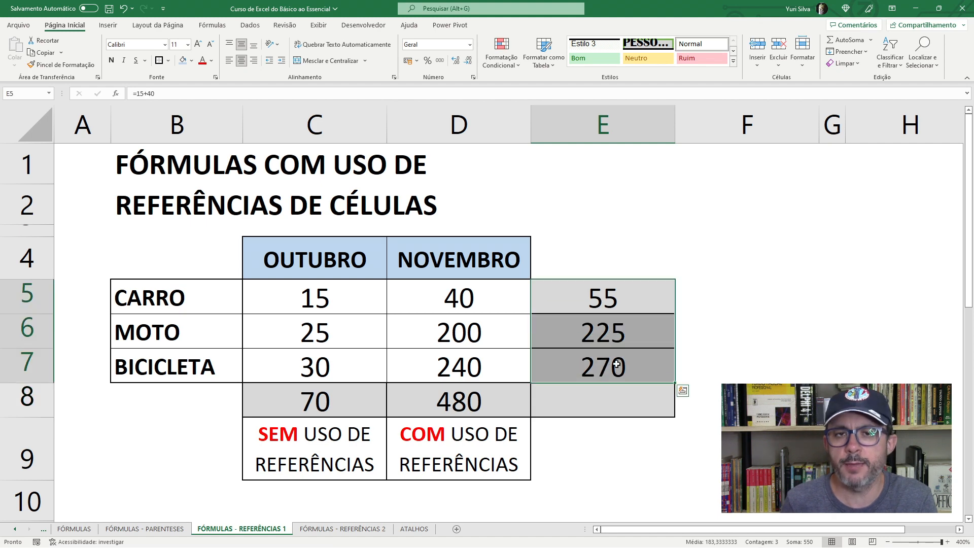
{"action": "left_click", "coordinate": [570, 284]}
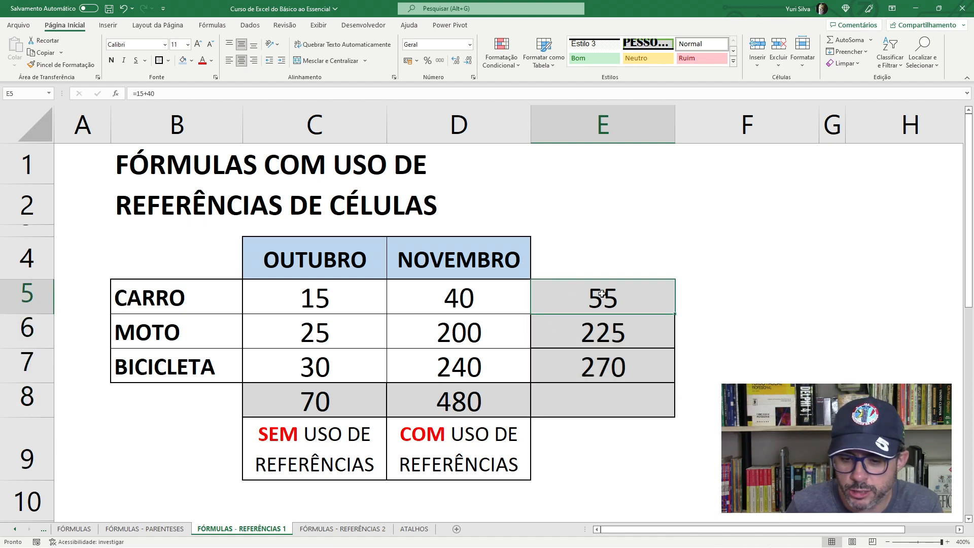
{"action": "left_click_drag", "start_coordinate": [606, 314], "coordinate": [608, 364]}
{"action": "left_click_drag", "start_coordinate": [614, 299], "coordinate": [620, 362]}
{"action": "left_click_drag", "start_coordinate": [611, 300], "coordinate": [617, 367]}
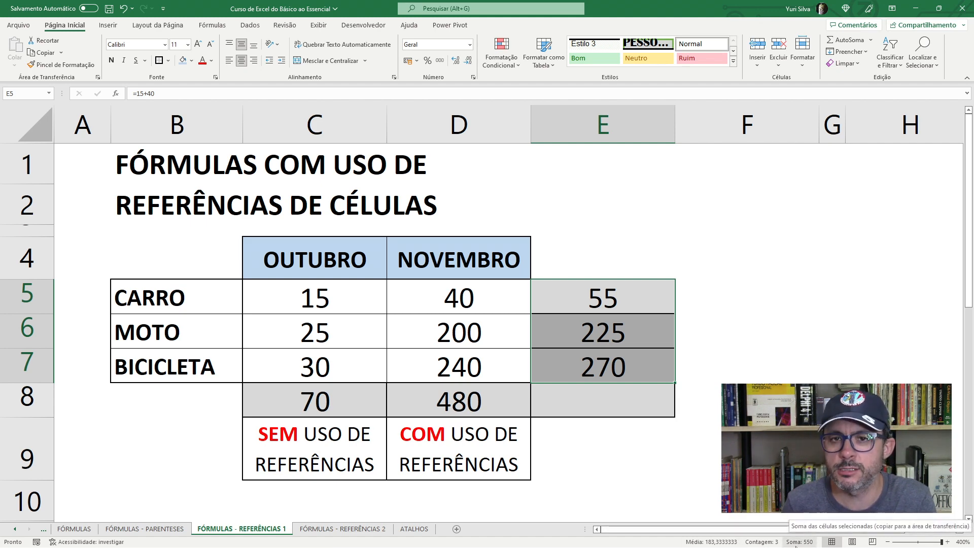
{"action": "left_click", "coordinate": [471, 406]}
{"action": "left_click", "coordinate": [308, 398]}
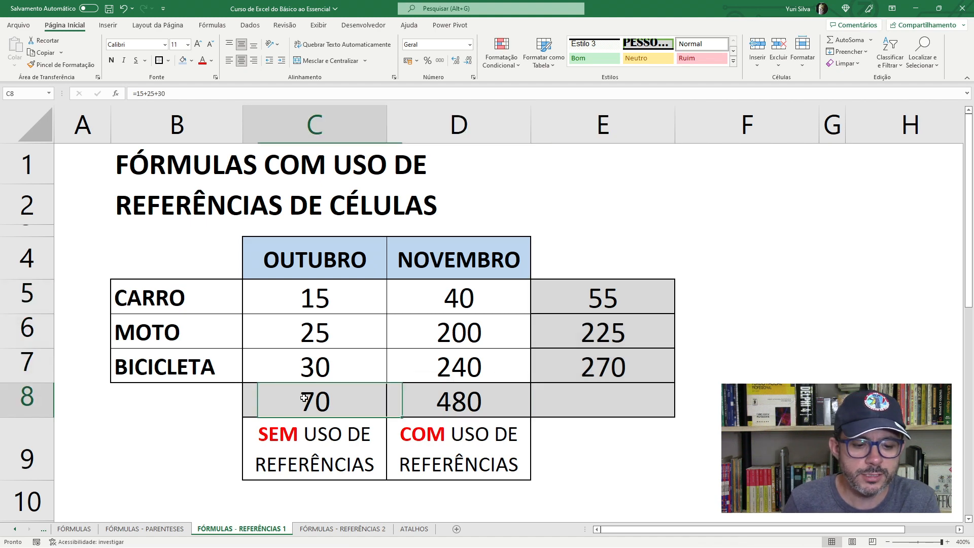